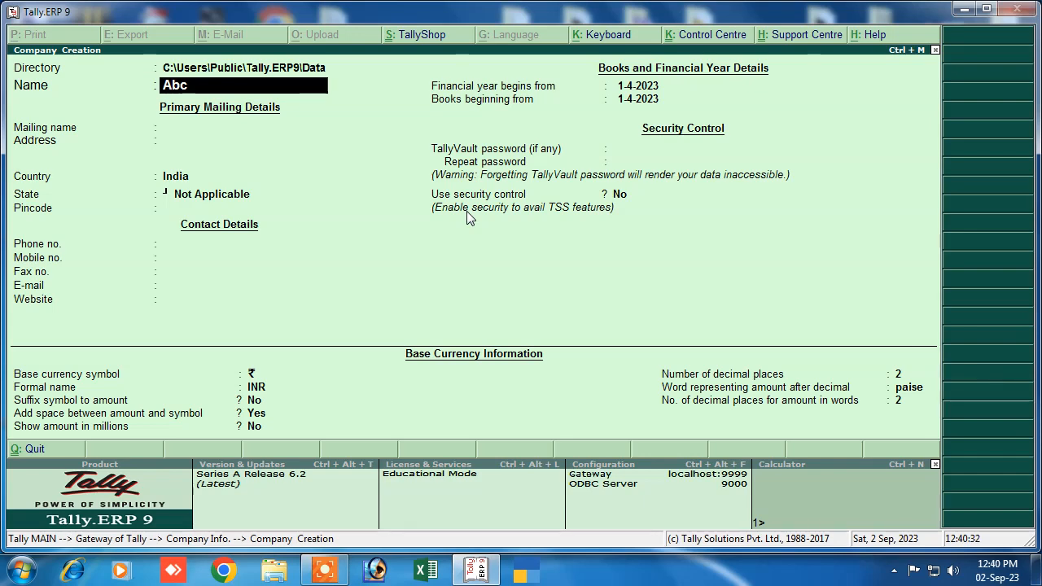
- Accept Abc as the company name and mailing name, keep India as the country, and set the state to Bihar
{"action": "key", "text": "Return"}
{"action": "key", "text": "Return"}
{"action": "key", "text": "Return"}
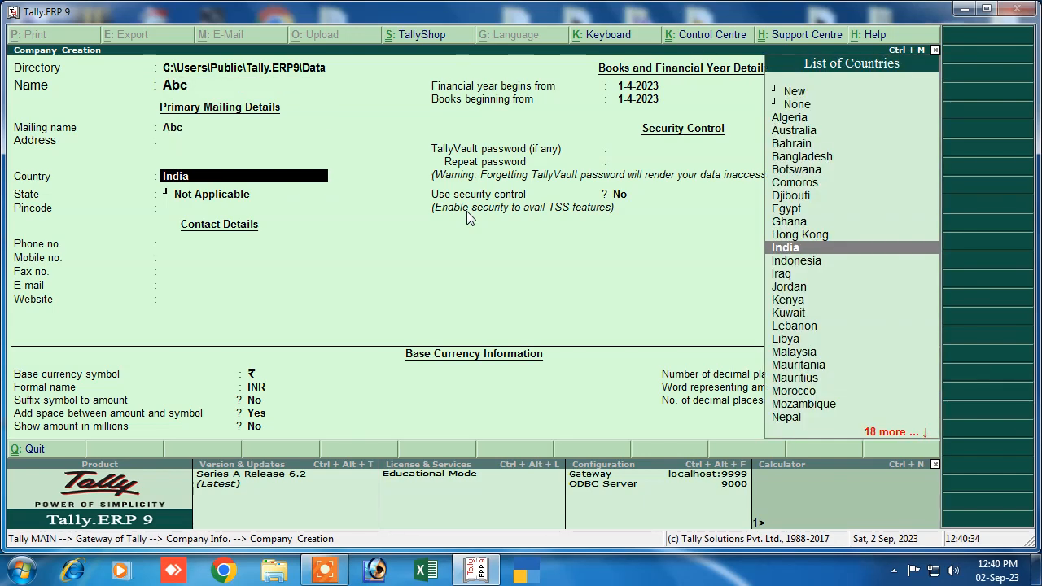
{"action": "key", "text": "Return"}
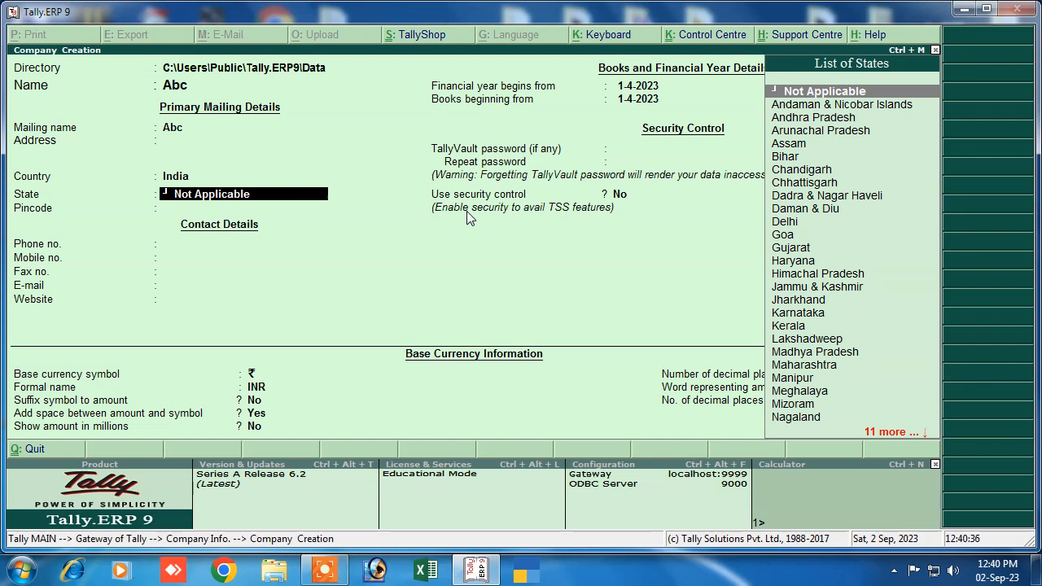
{"action": "type", "text": "b"}
{"action": "key", "text": "Return"}
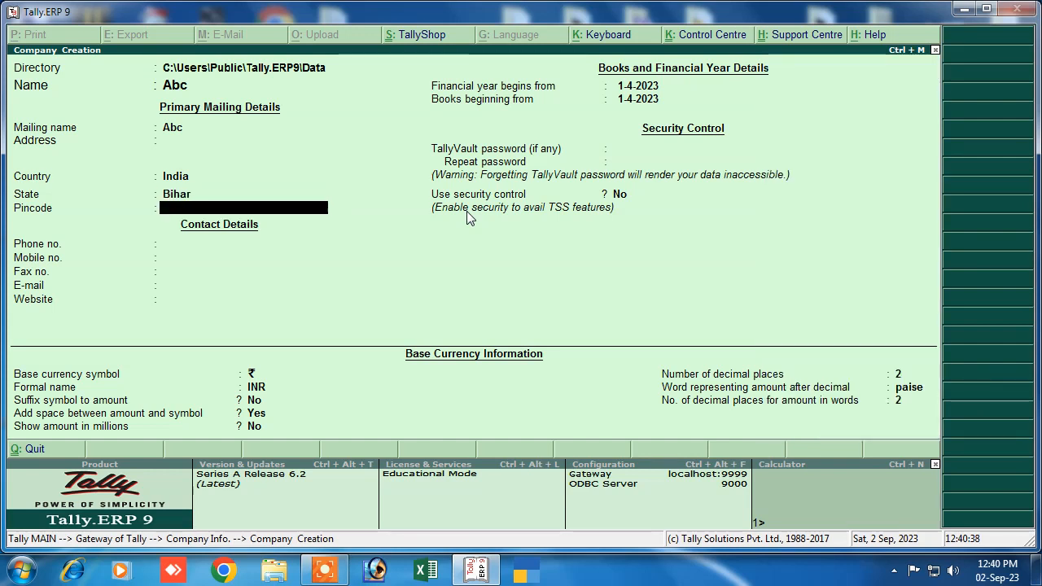
- Leave the pincode and contact details blank, save the company with the remaining defaults, and return to the Gateway of Tally
{"action": "key", "text": "Return"}
{"action": "key", "text": "Return"}
{"action": "key", "text": "Return"}
{"action": "key", "text": "Return"}
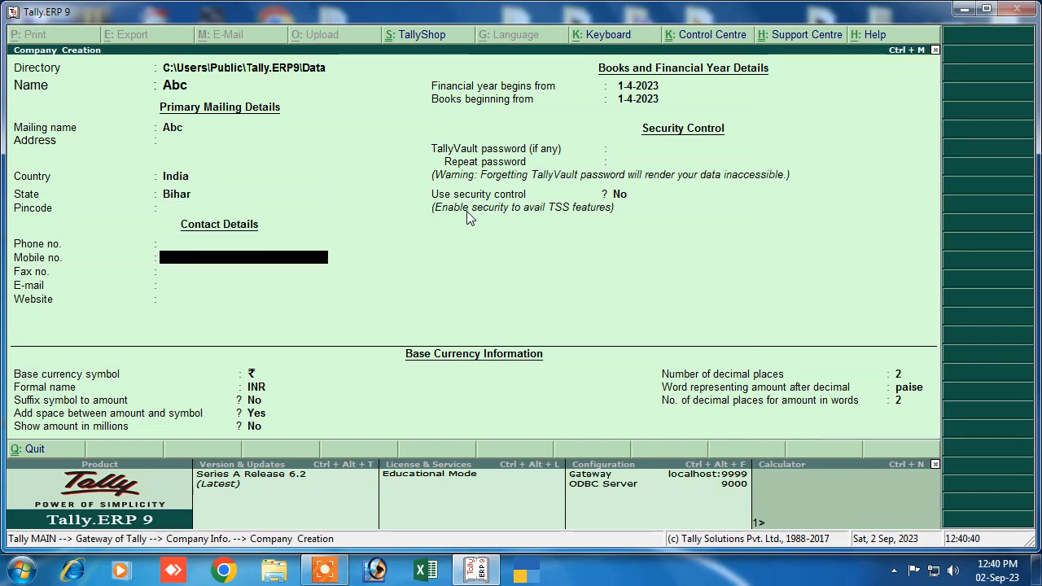
{"action": "key", "text": "Return"}
{"action": "key", "text": "Return"}
{"action": "key", "text": "Return"}
{"action": "key", "text": "Return"}
{"action": "key", "text": "Return"}
{"action": "key", "text": "Return"}
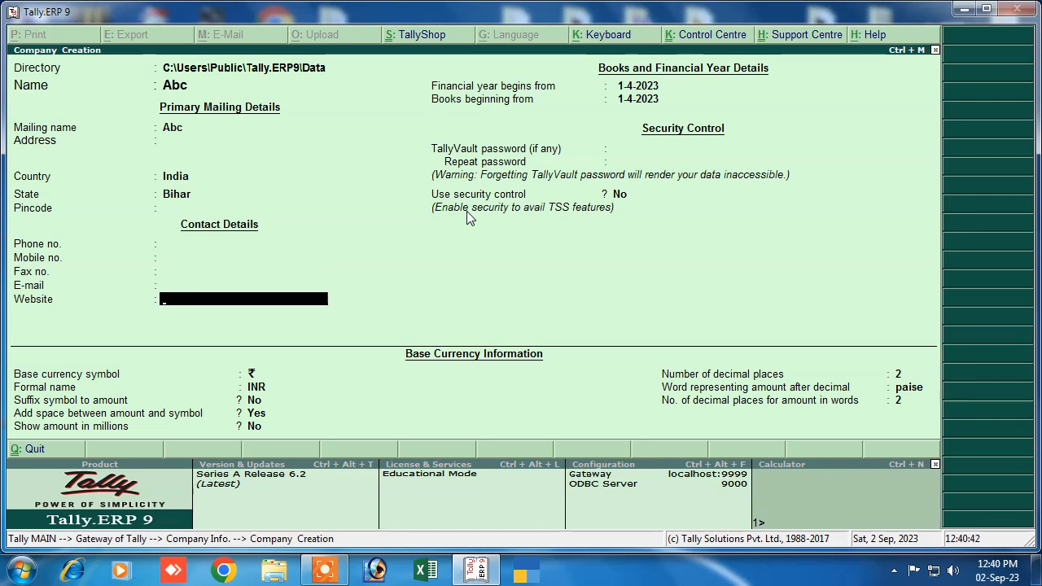
{"action": "key", "text": "Return"}
{"action": "key", "text": "Return"}
{"action": "key", "text": "Return"}
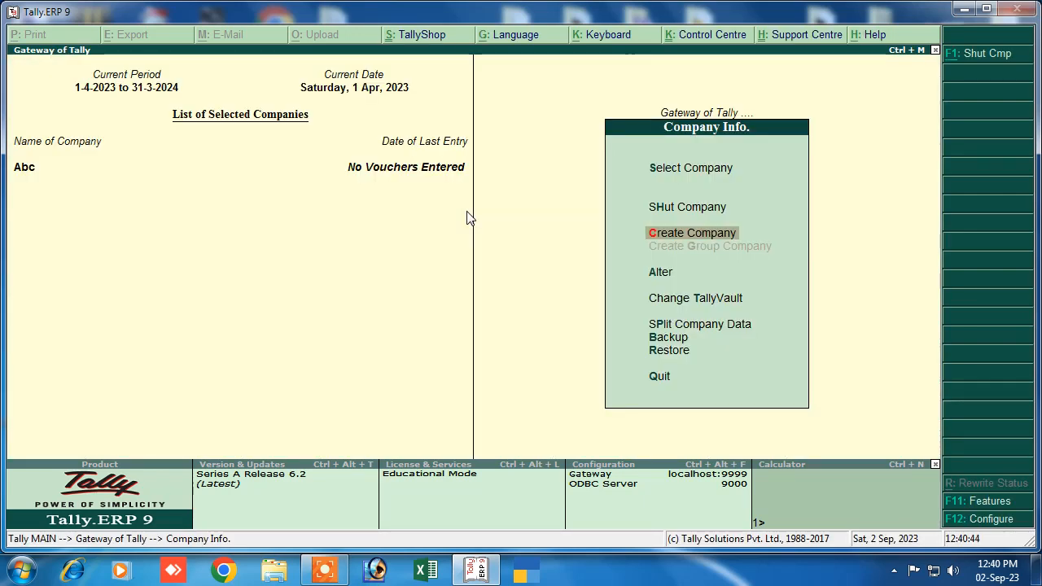
{"action": "key", "text": "Escape"}
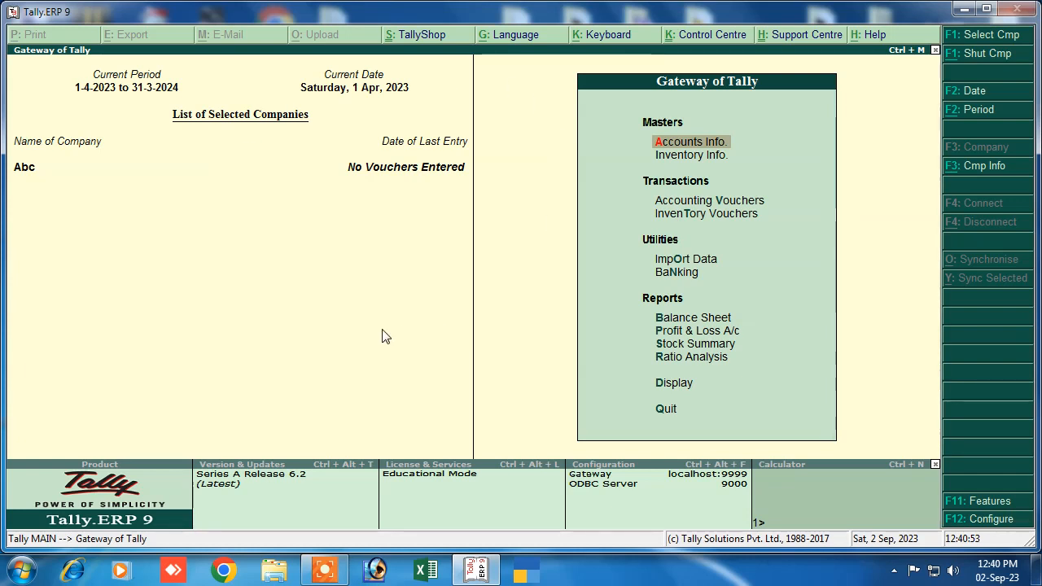
- Start a new single ledger in the accounts masters and name it Sales, without an alias
{"action": "left_click", "coordinate": [673, 144]}
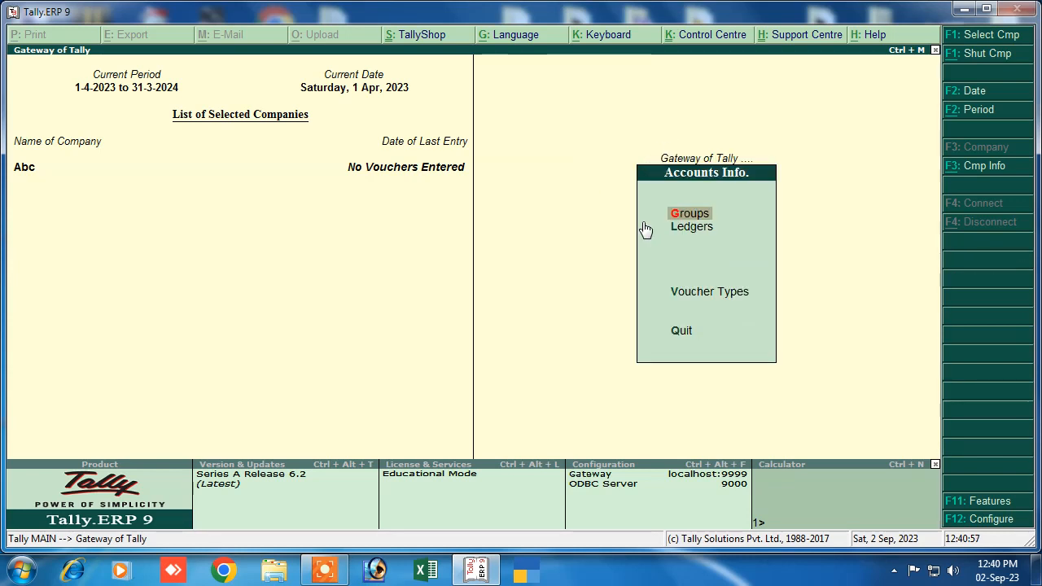
{"action": "left_click", "coordinate": [683, 228]}
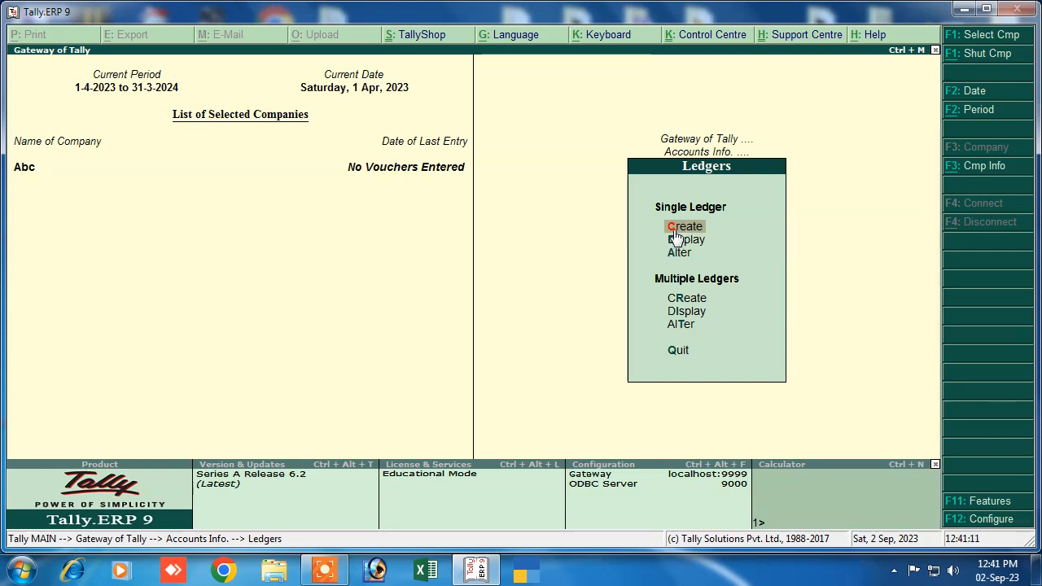
{"action": "left_click", "coordinate": [678, 232]}
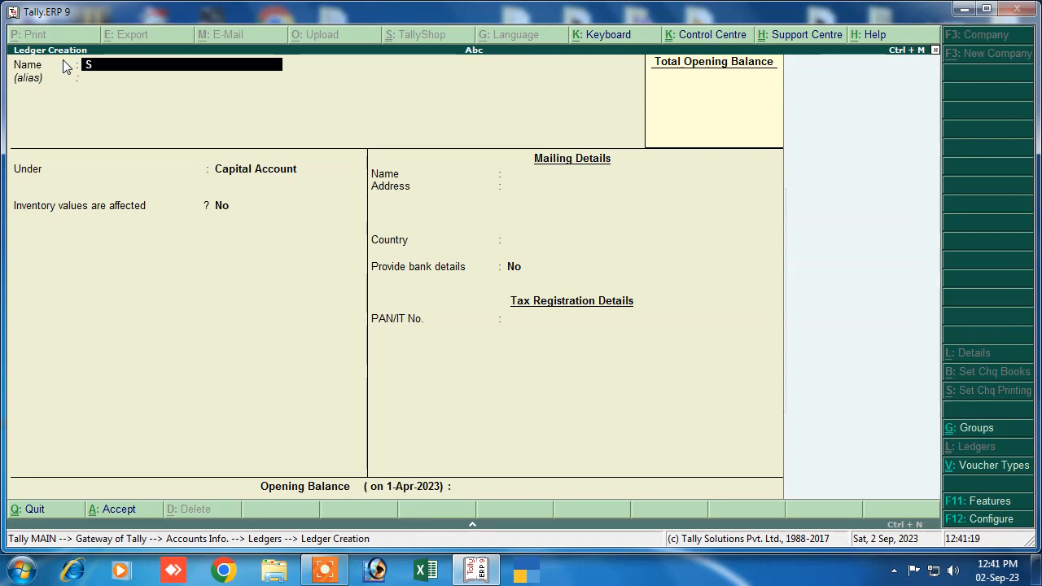
{"action": "type", "text": "Sales"}
{"action": "key", "text": "Return"}
{"action": "key", "text": "Return"}
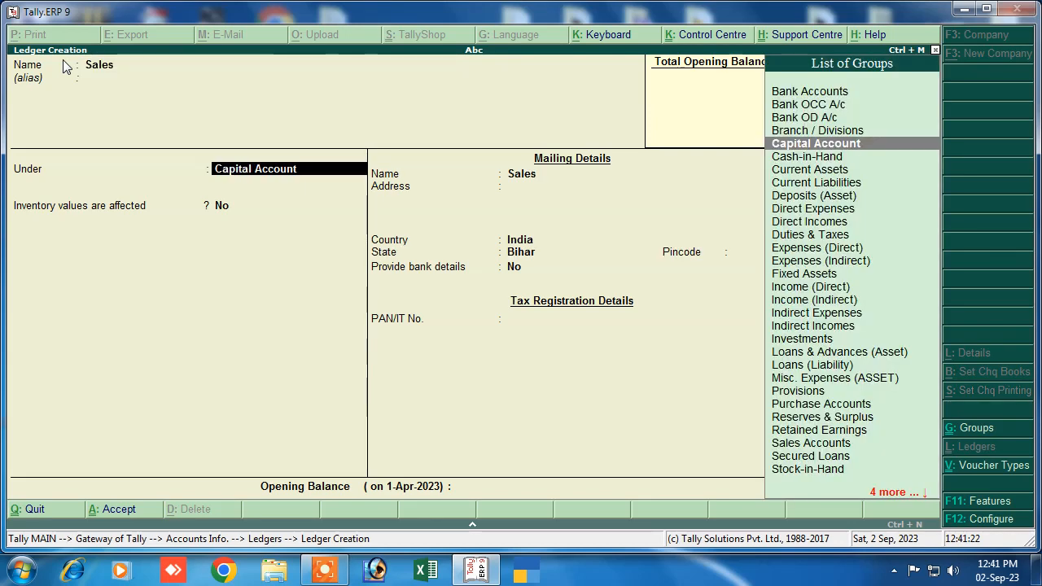
- Place the Sales ledger under Sales Accounts, keep inventory values affected at Yes, and save it
{"action": "type", "text": "S"}
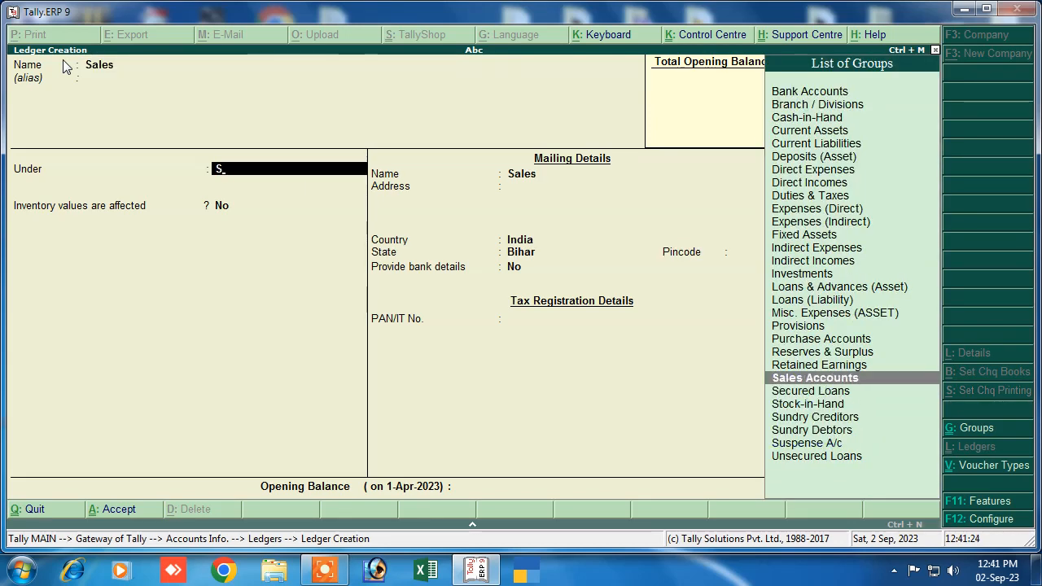
{"action": "key", "text": "Return"}
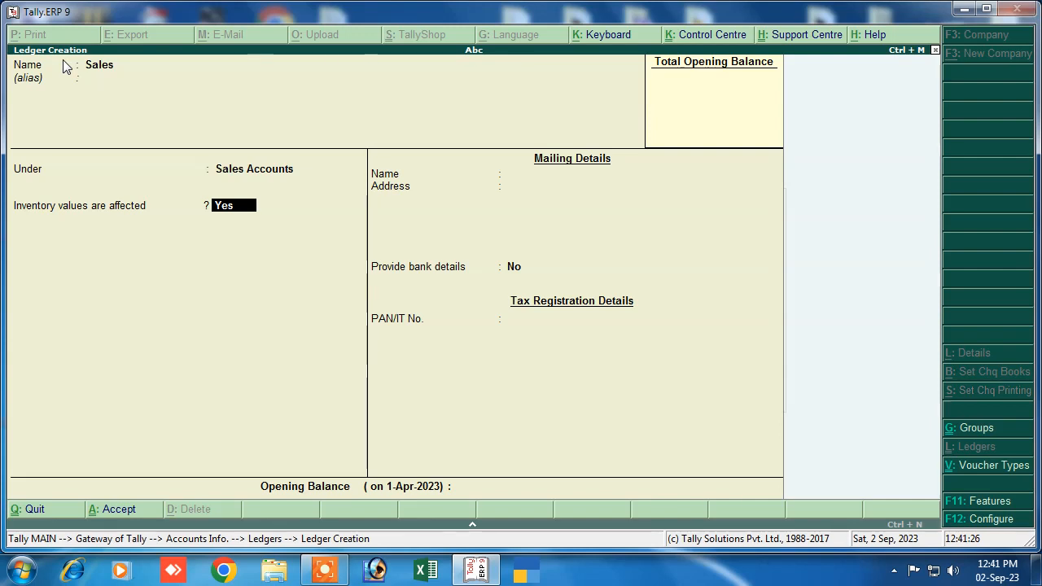
{"action": "key", "text": "Return"}
{"action": "key", "text": "Return"}
{"action": "key", "text": "Return"}
{"action": "key", "text": "Return"}
- Create a Purchase ledger under Purchase Accounts, keeping inventory values affected at Yes, and save it
{"action": "type", "text": "P"}
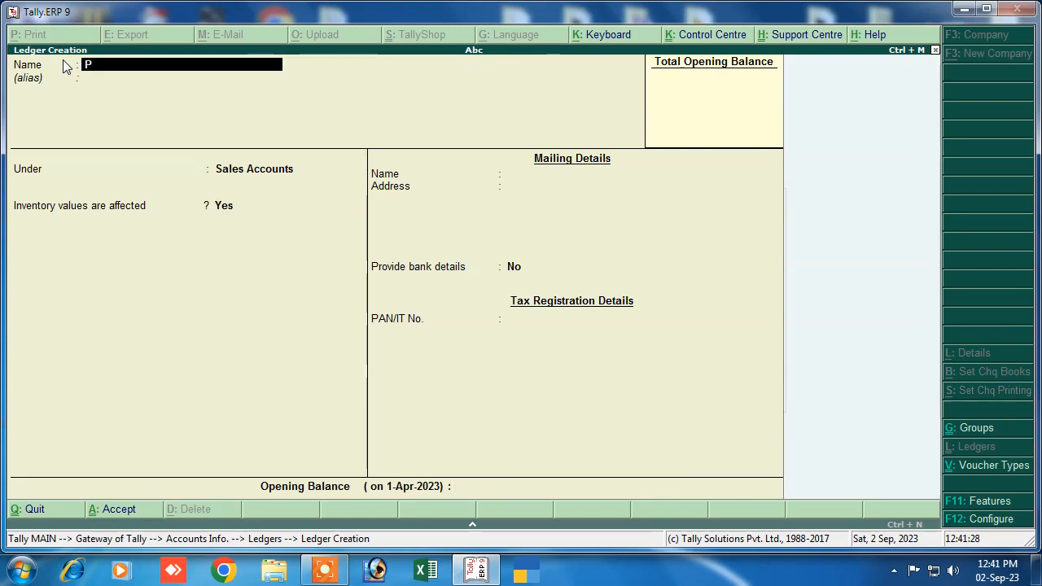
{"action": "type", "text": "urcha"}
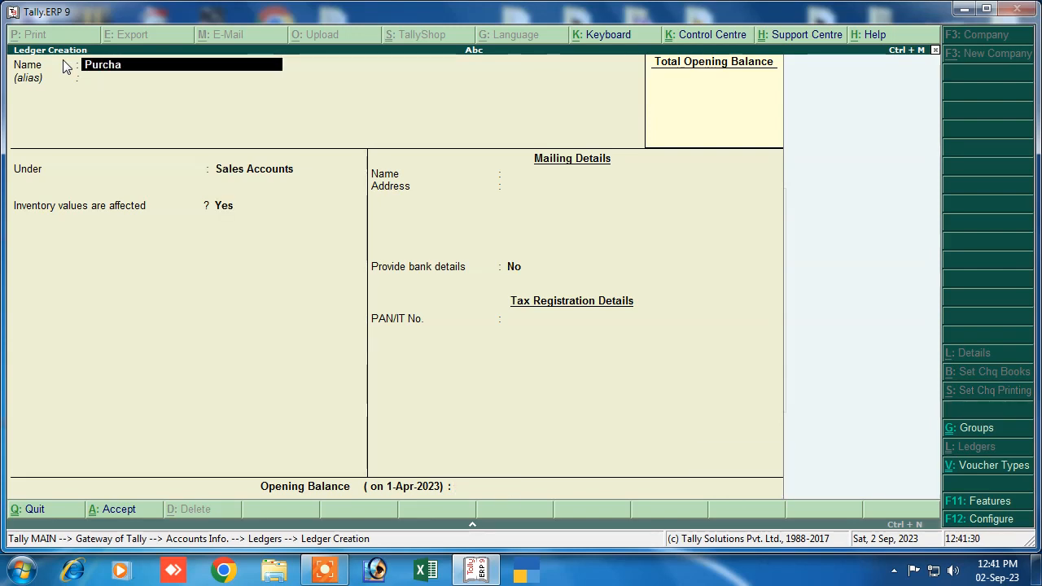
{"action": "type", "text": "se"}
{"action": "key", "text": "Return"}
{"action": "key", "text": "Return"}
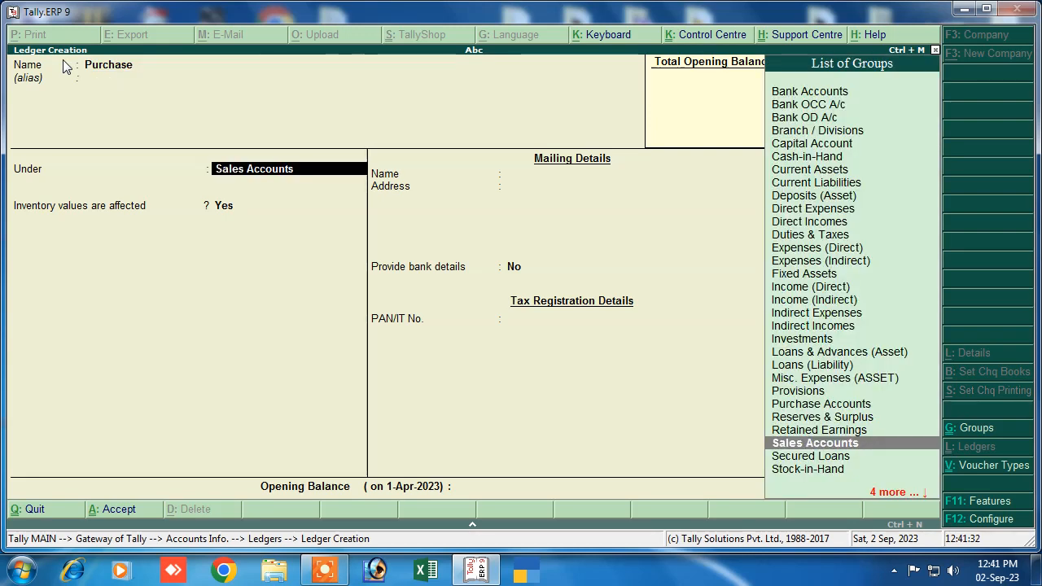
{"action": "type", "text": "P"}
{"action": "key", "text": "Return"}
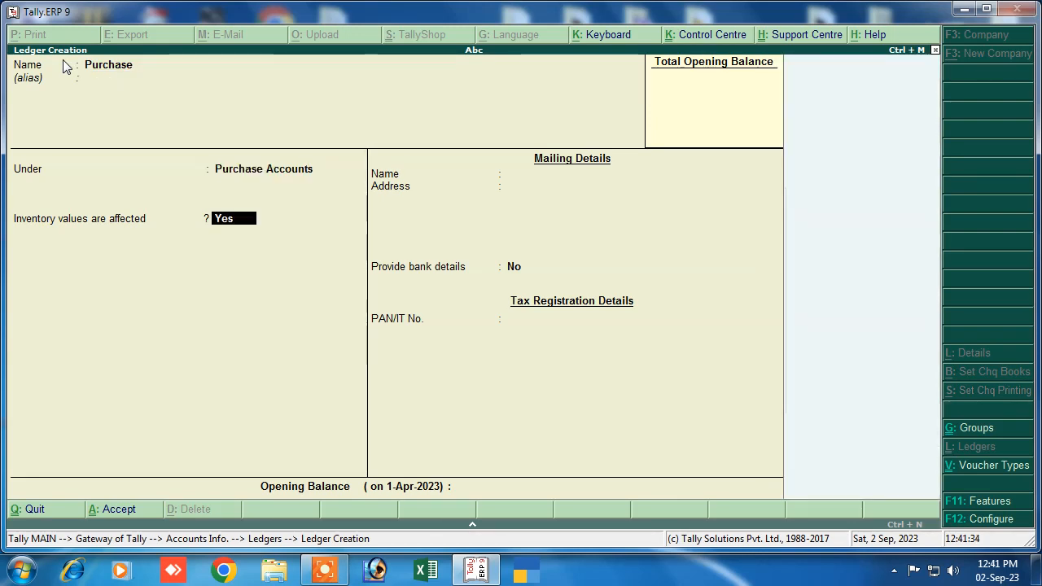
{"action": "key", "text": "Return"}
{"action": "key", "text": "Return"}
{"action": "key", "text": "Return"}
{"action": "key", "text": "Return"}
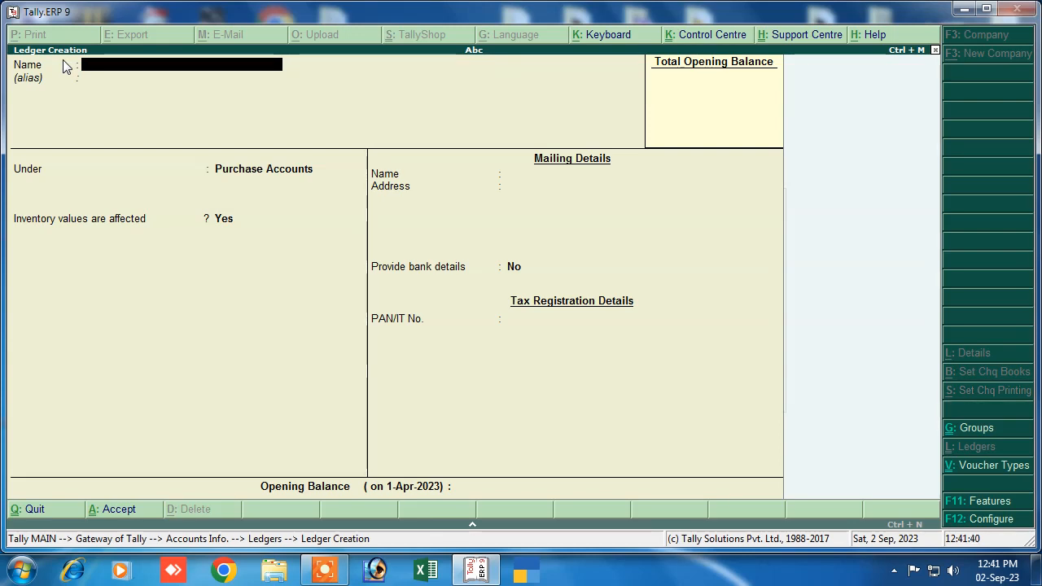
- Name the next new ledger Ravi Pvt and place it under Sundry Creditors
{"action": "type", "text": "Ravi Pvt"}
{"action": "key", "text": "Return"}
{"action": "key", "text": "Return"}
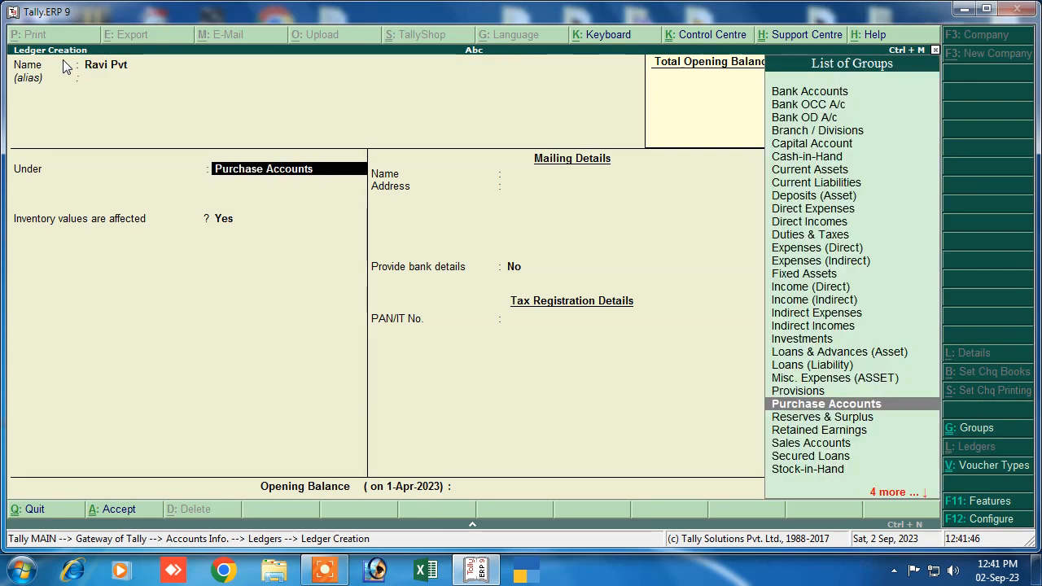
{"action": "type", "text": "S"}
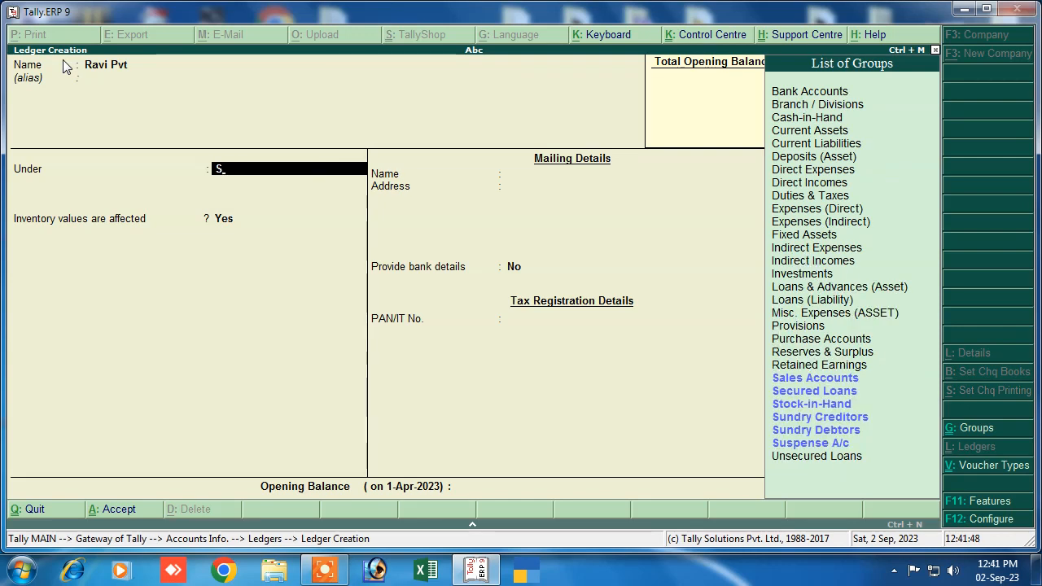
{"action": "key", "text": "Down"}
{"action": "key", "text": "Down"}
{"action": "key", "text": "Down"}
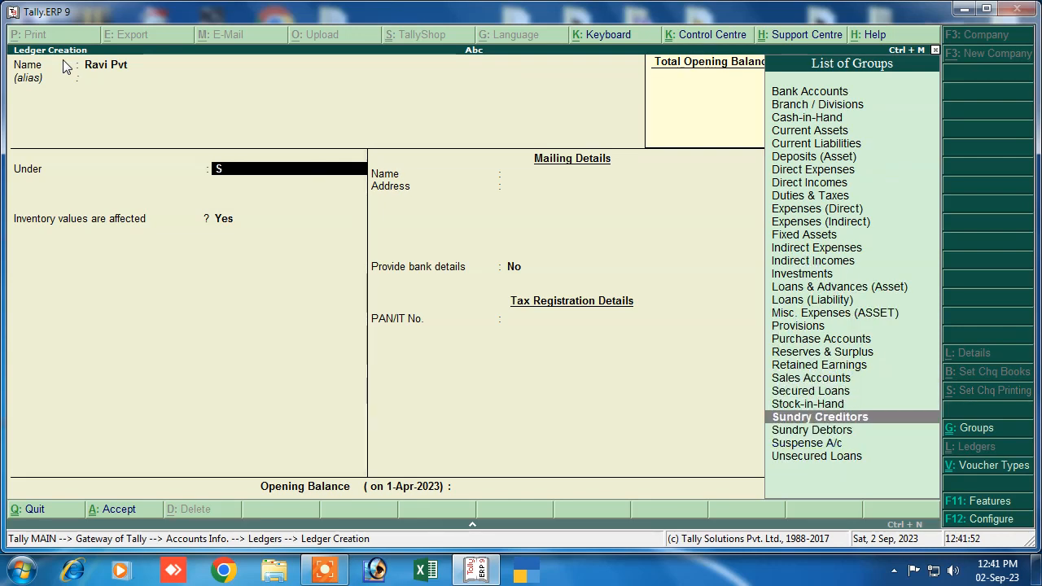
{"action": "key", "text": "Return"}
- Set Maintain balances bill-by-bill to Yes for the Ravi Pvt ledger and save it with the other fields at their defaults
{"action": "key", "text": "Return"}
{"action": "key", "text": "BackSpace"}
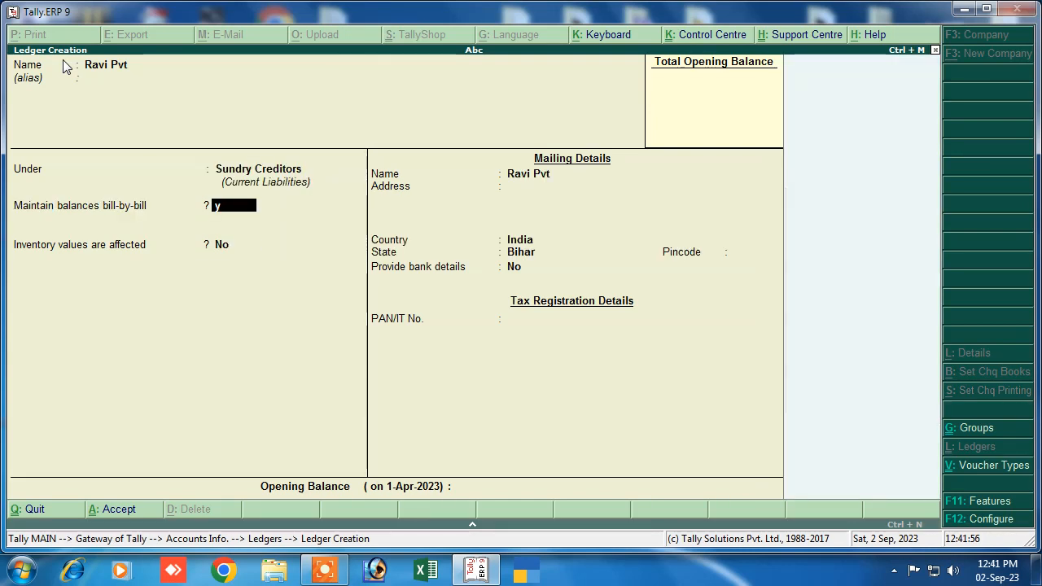
{"action": "key", "text": "Return"}
{"action": "key", "text": "Return"}
{"action": "key", "text": "Return"}
{"action": "key", "text": "Return"}
{"action": "key", "text": "Return"}
{"action": "key", "text": "Return"}
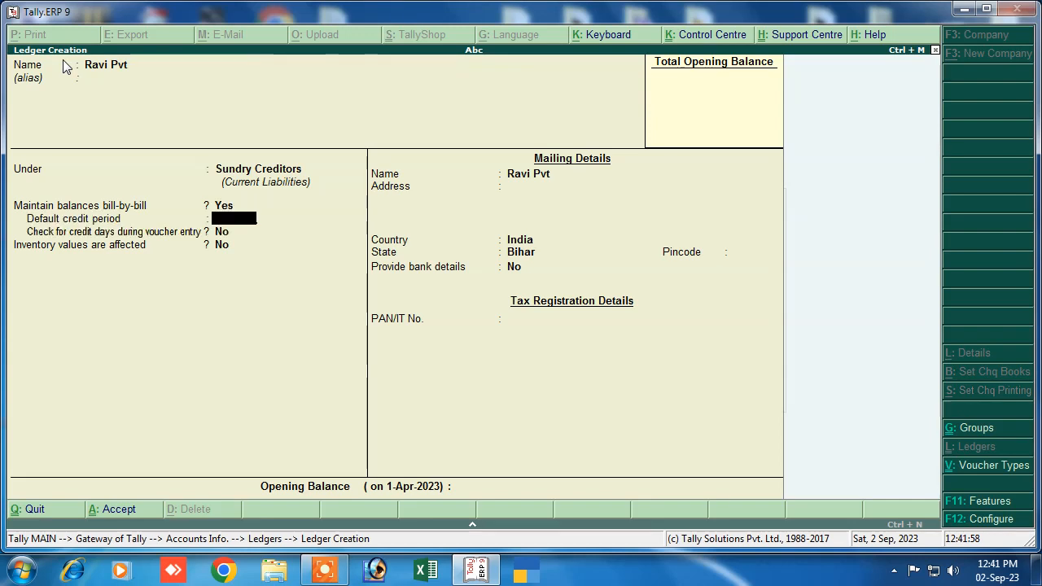
{"action": "key", "text": "Return"}
{"action": "key", "text": "Return"}
{"action": "key", "text": "Return"}
{"action": "key", "text": "Return"}
{"action": "key", "text": "Return"}
{"action": "key", "text": "Return"}
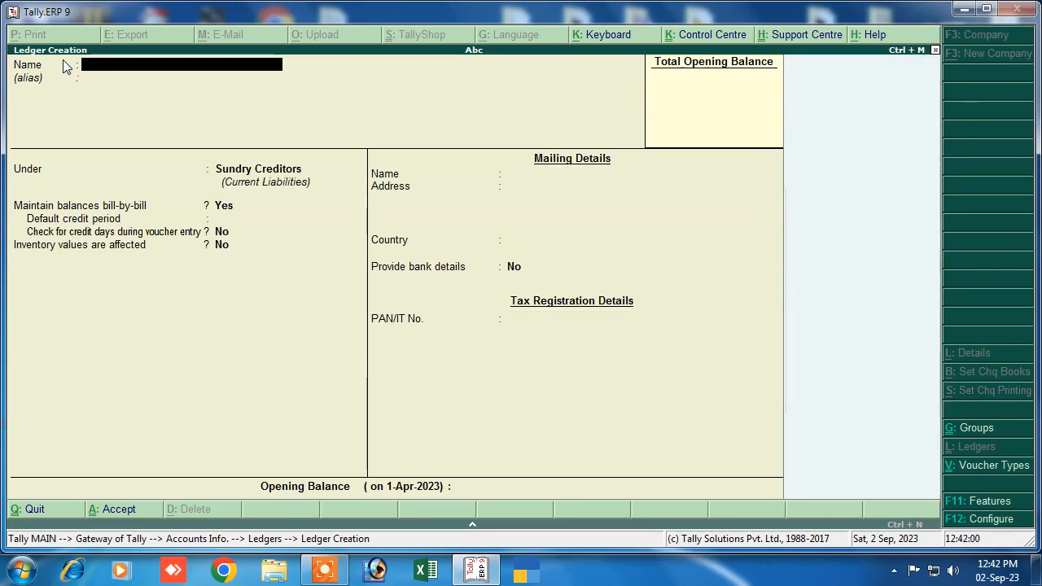
- Enter the customer's name for the next new ledger and place it under Sundry Debtors
{"action": "type", "text": "Sonu"}
{"action": "key", "text": "Return"}
{"action": "key", "text": "Return"}
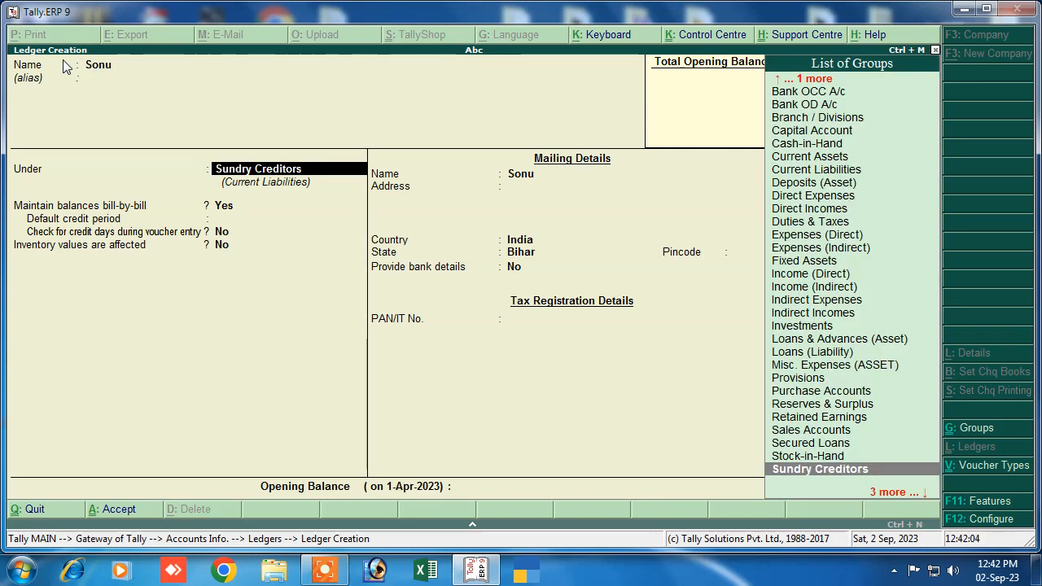
{"action": "type", "text": "S"}
{"action": "key", "text": "Down"}
{"action": "key", "text": "Down"}
{"action": "key", "text": "Down"}
{"action": "key", "text": "Down"}
{"action": "key", "text": "Down"}
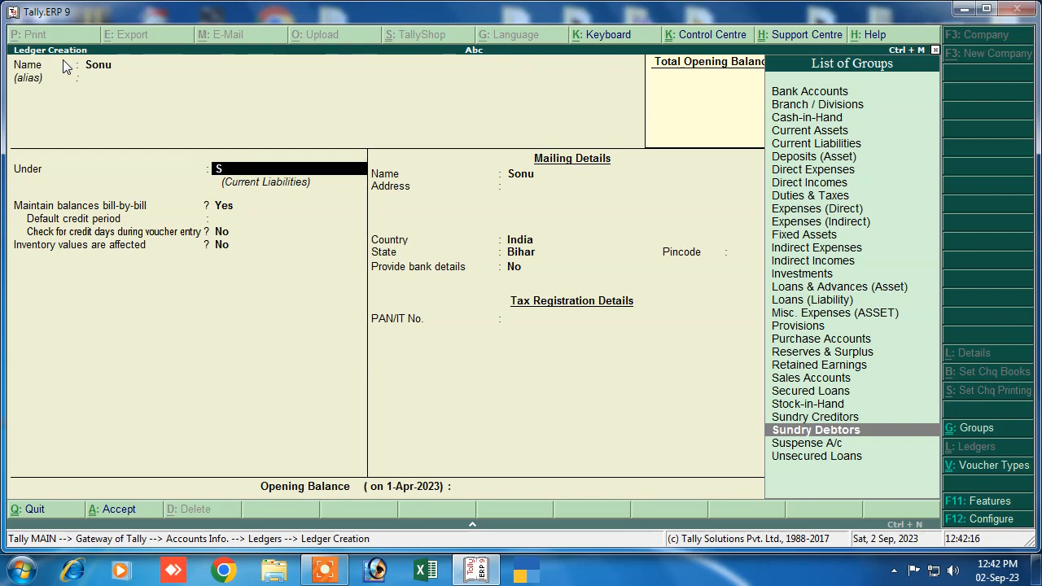
{"action": "key", "text": "Return"}
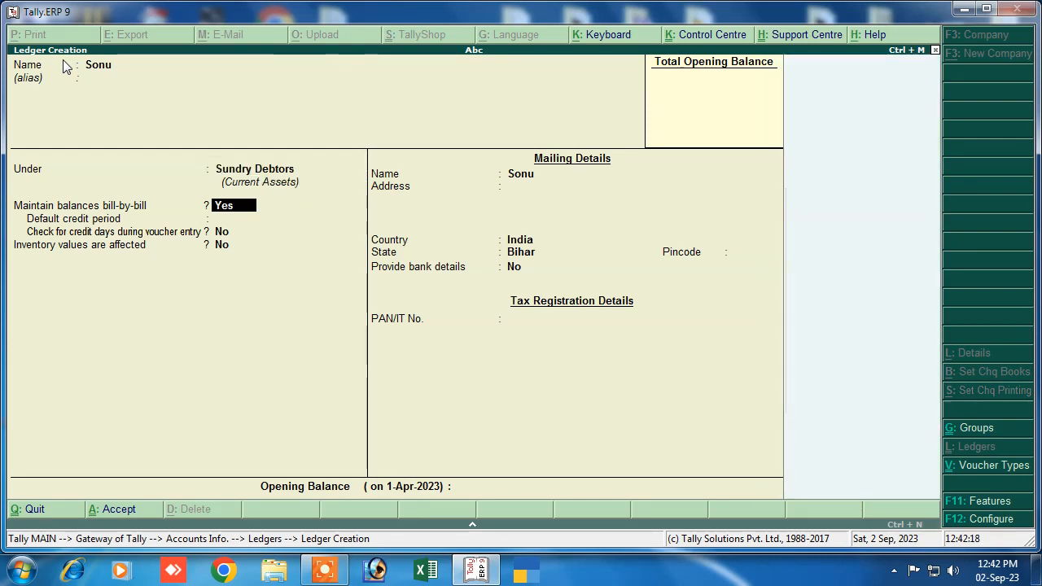
- Save the customer ledger with bill-by-bill balances kept at Yes and the other defaults, and leave ledger creation
{"action": "key", "text": "Return"}
{"action": "key", "text": "Return"}
{"action": "key", "text": "Return"}
{"action": "key", "text": "Return"}
{"action": "key", "text": "Return"}
{"action": "key", "text": "Return"}
{"action": "key", "text": "Return"}
{"action": "key", "text": "Return"}
{"action": "key", "text": "Return"}
{"action": "key", "text": "Return"}
{"action": "key", "text": "Return"}
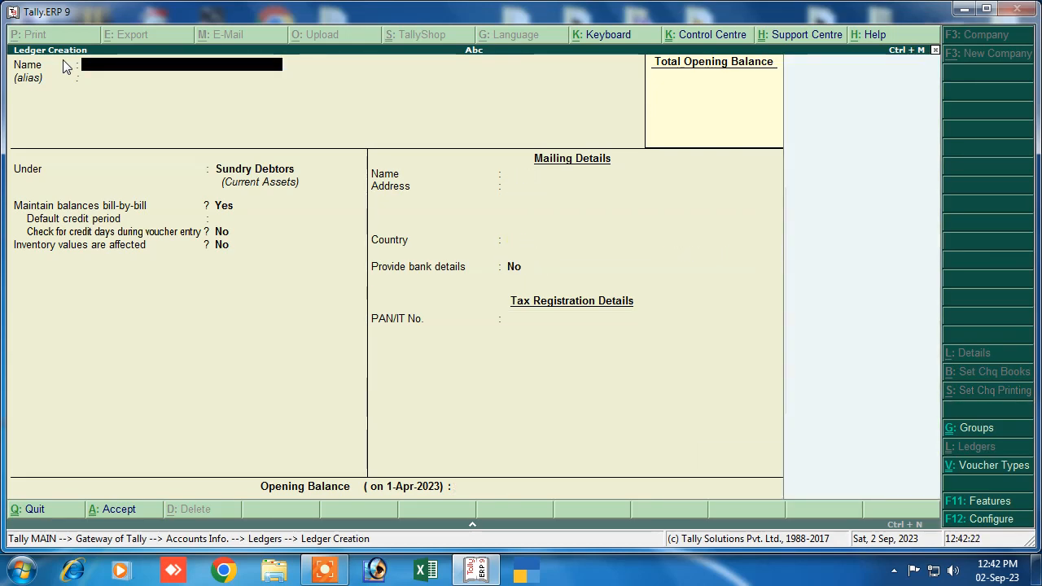
{"action": "key", "text": "Escape"}
{"action": "key", "text": "Return"}
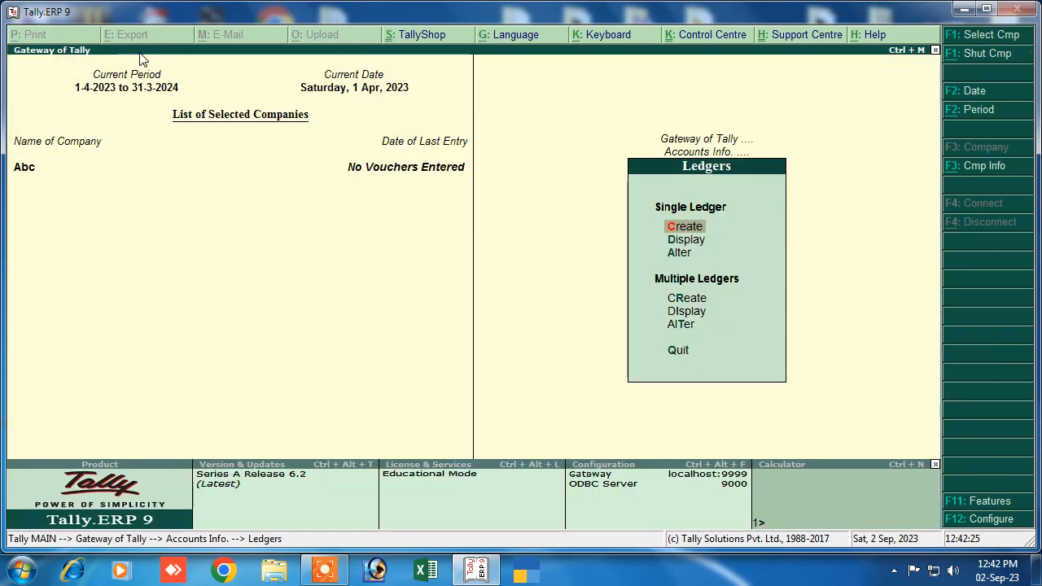
- Display the list of single ledgers to check the created accounts, and return to the Gateway of Tally
{"action": "left_click", "coordinate": [683, 240]}
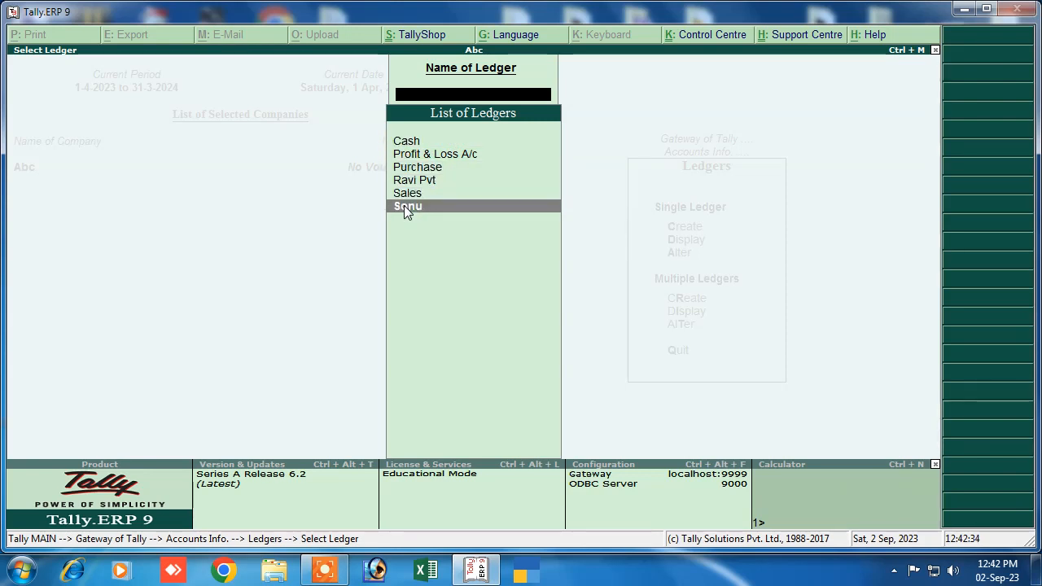
{"action": "key", "text": "Escape"}
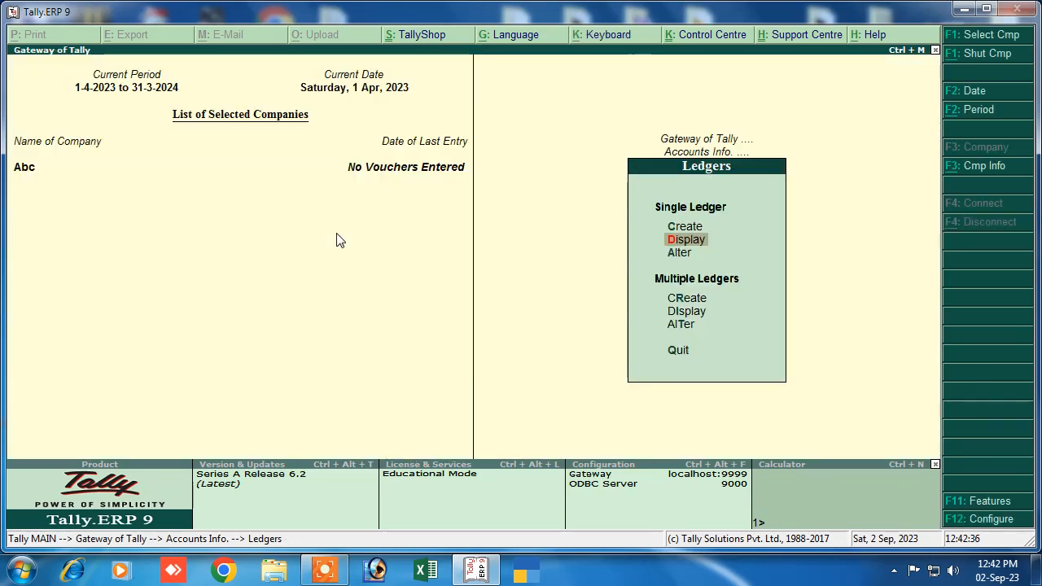
{"action": "key", "text": "Escape"}
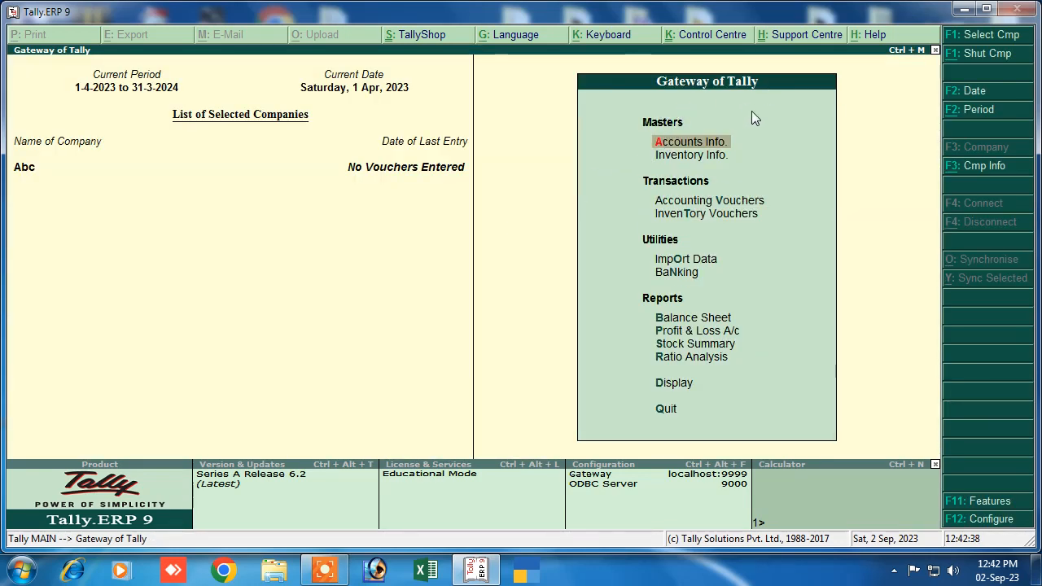
- Start a new simple unit of measure in the inventory masters and give it the symbol kgs
{"action": "left_click", "coordinate": [683, 155]}
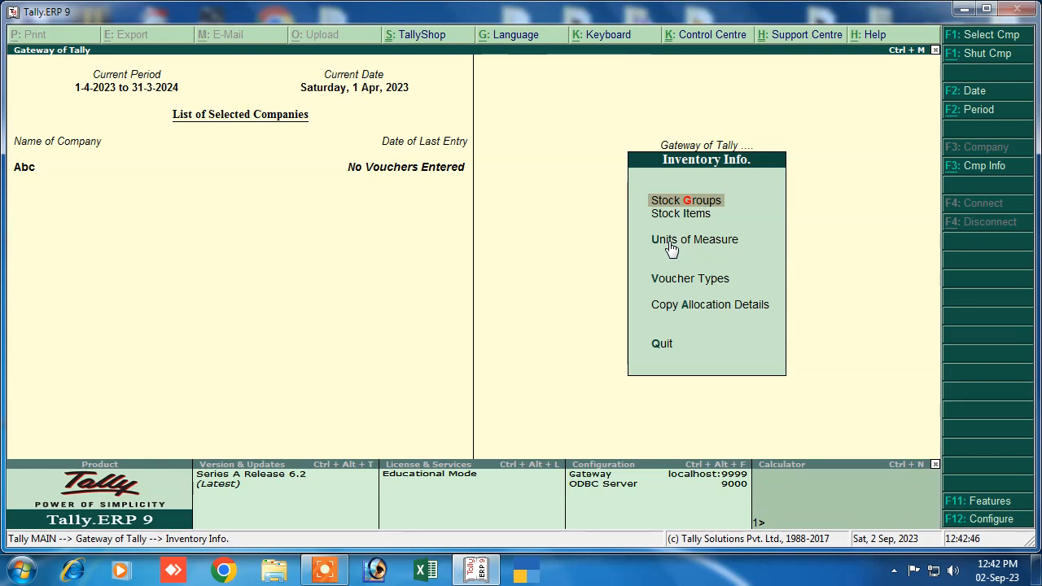
{"action": "left_click", "coordinate": [670, 243]}
{"action": "left_click", "coordinate": [671, 241]}
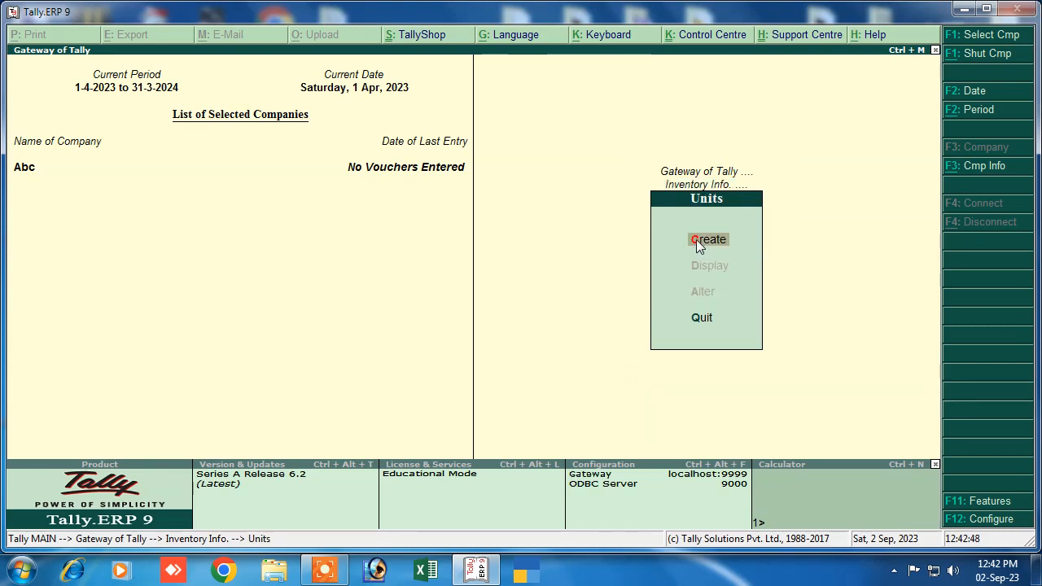
{"action": "left_click", "coordinate": [699, 241]}
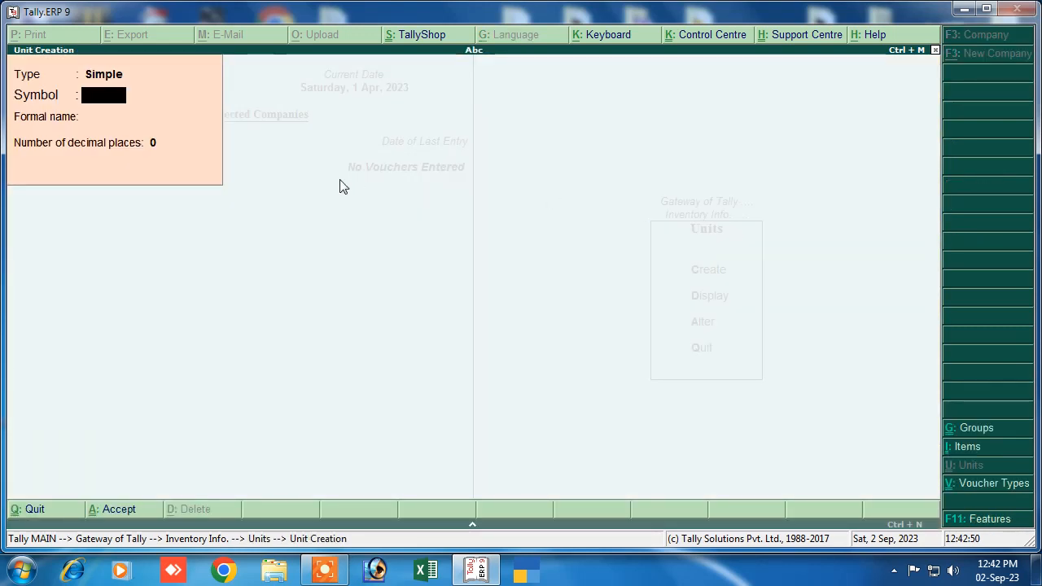
{"action": "type", "text": "pc"}
{"action": "type", "text": "kgs"}
{"action": "key", "text": "Return"}
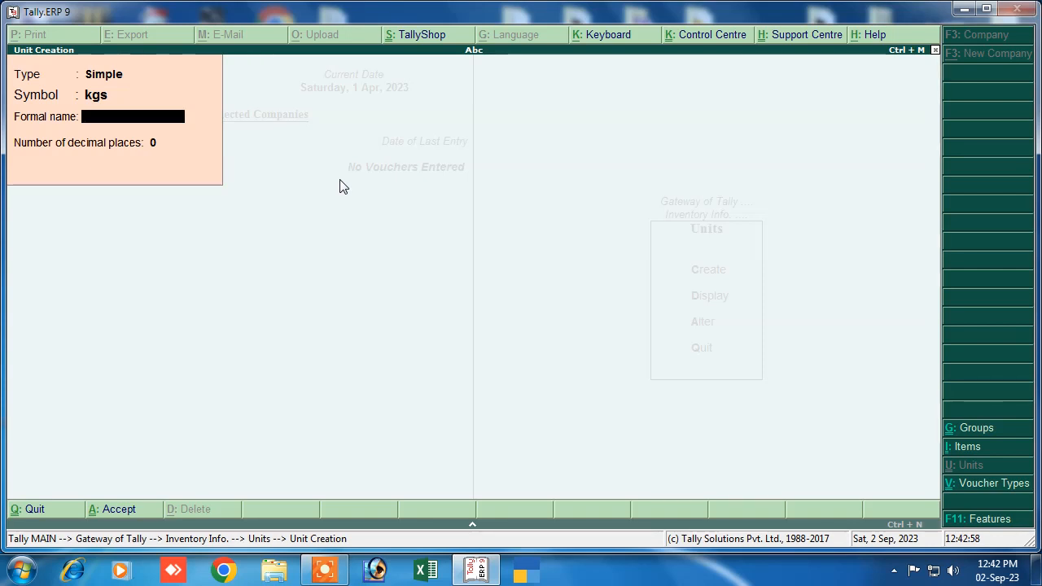
- Set the kgs unit's formal name to Kilogram with 3 decimal places, save it and leave unit creation
{"action": "type", "text": "Kilogram"}
{"action": "key", "text": "Return"}
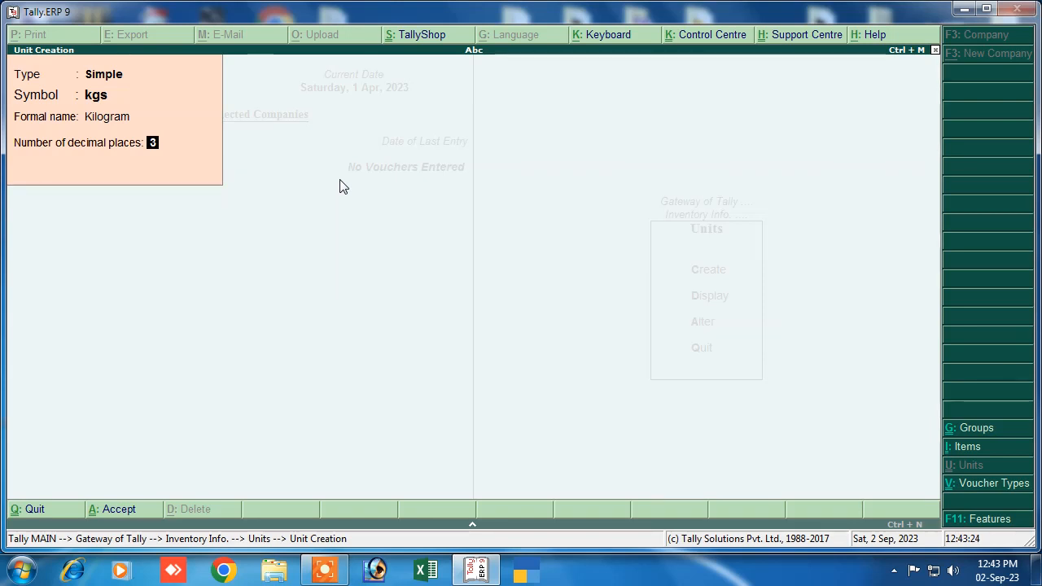
{"action": "key", "text": "Return"}
{"action": "key", "text": "Return"}
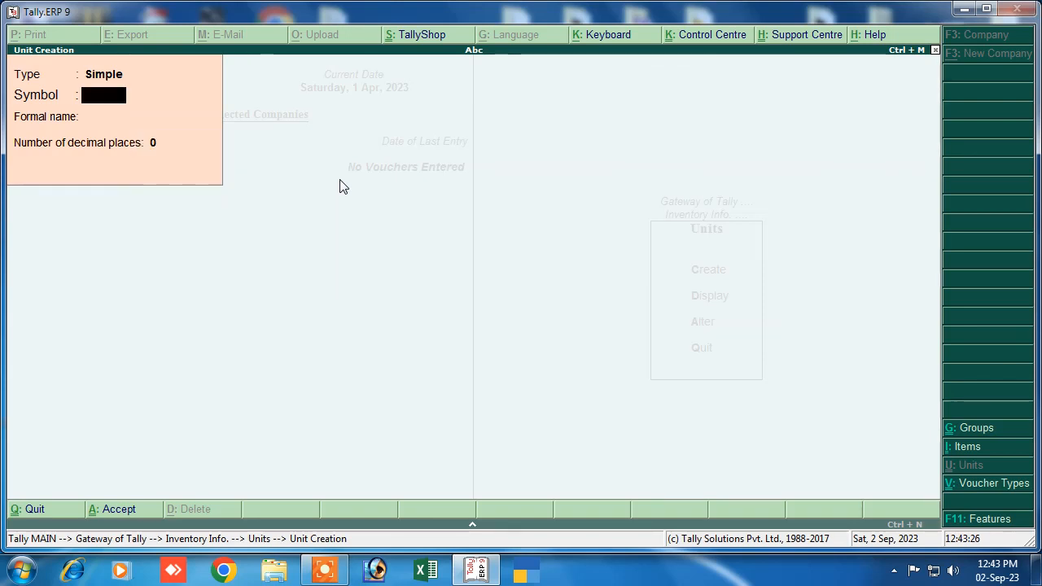
{"action": "key", "text": "Escape"}
{"action": "key", "text": "Return"}
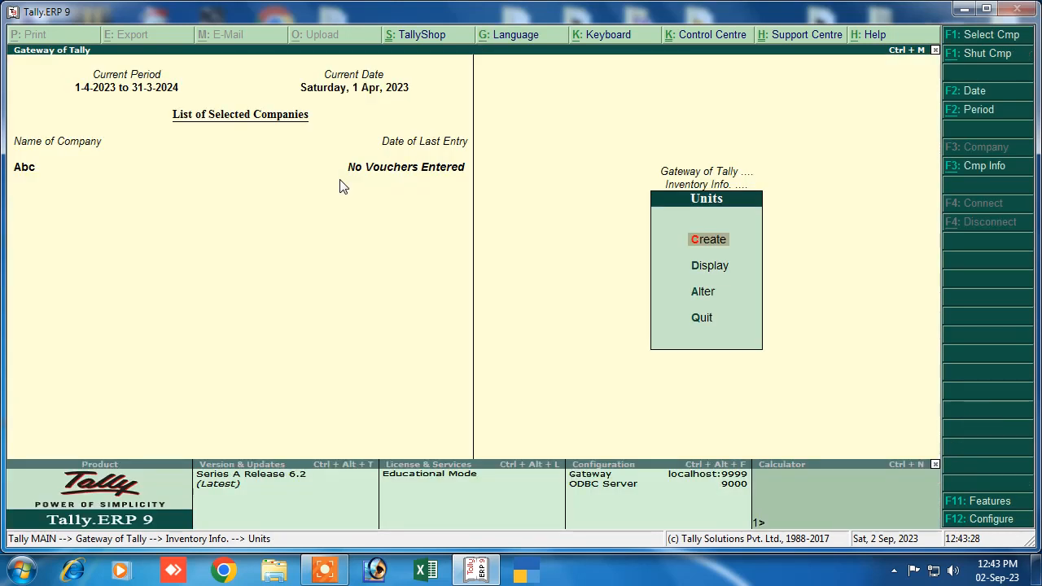
- Start a new single stock group in the inventory masters and name it General Store
{"action": "key", "text": "Escape"}
{"action": "key", "text": "Up"}
{"action": "key", "text": "Up"}
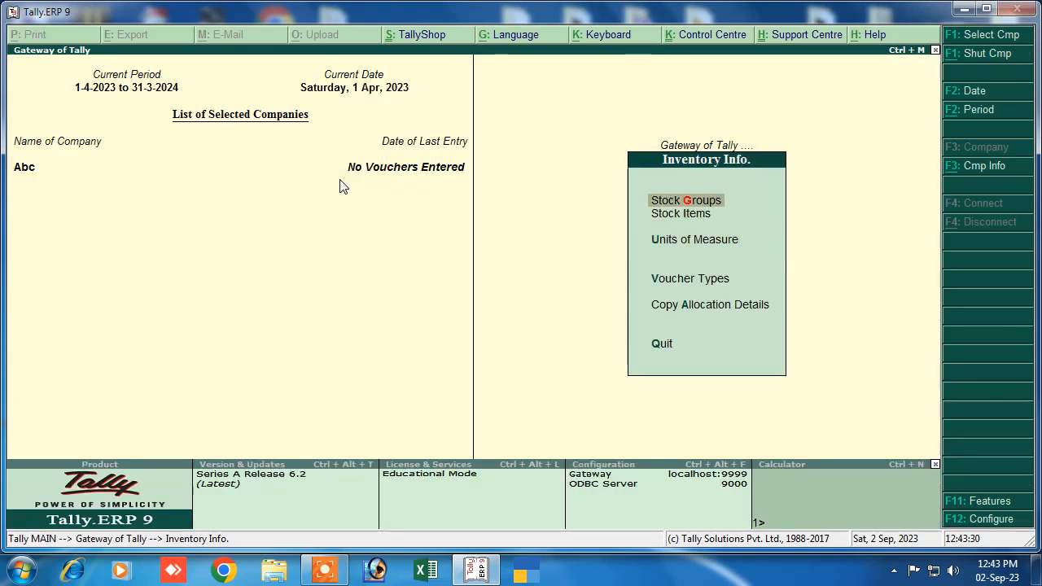
{"action": "key", "text": "Return"}
{"action": "key", "text": "Return"}
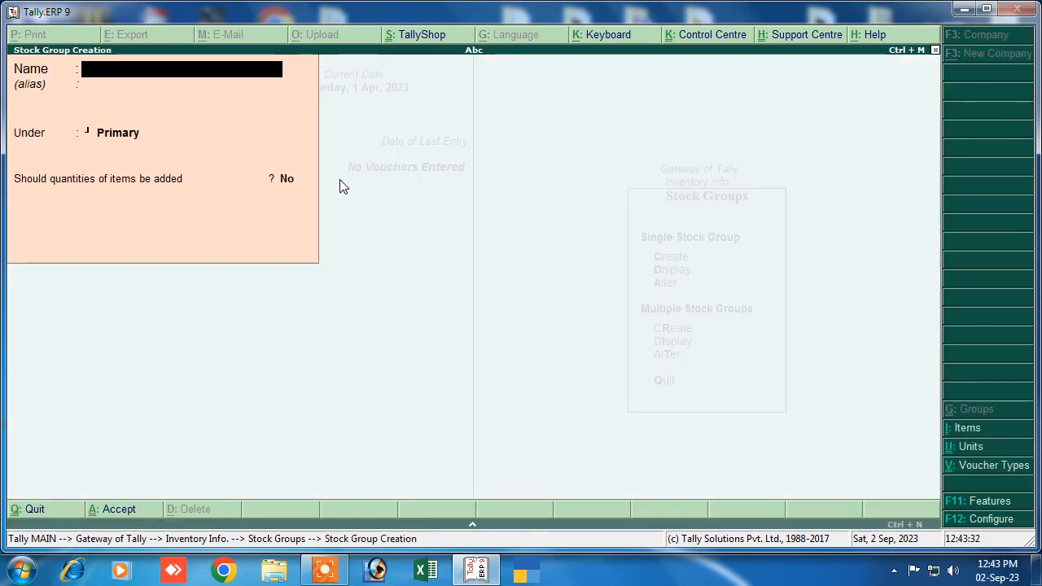
{"action": "type", "text": "Genera"}
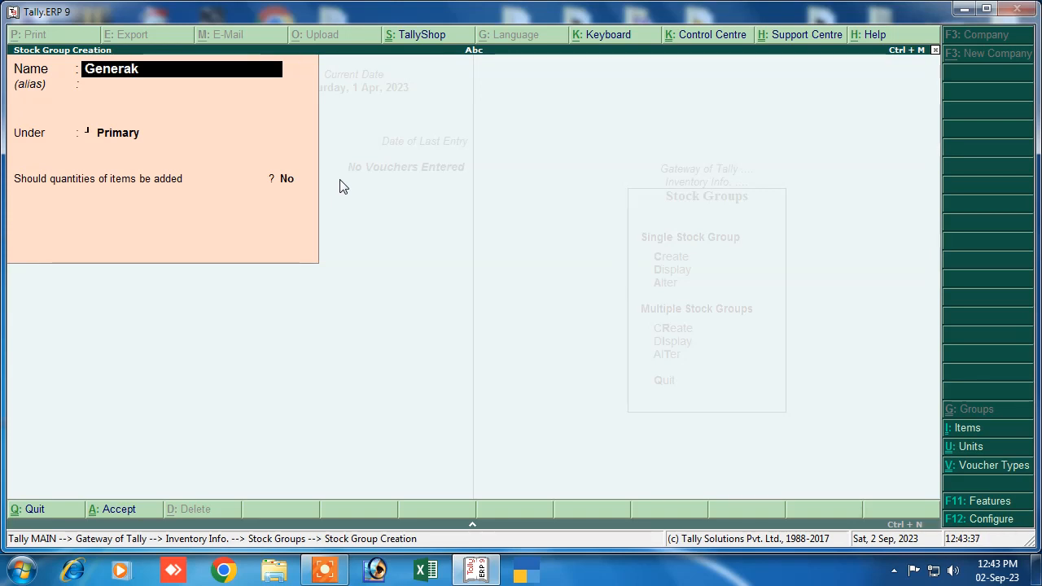
{"action": "type", "text": "k"}
{"action": "key", "text": "BackSpace"}
{"action": "type", "text": "l St"}
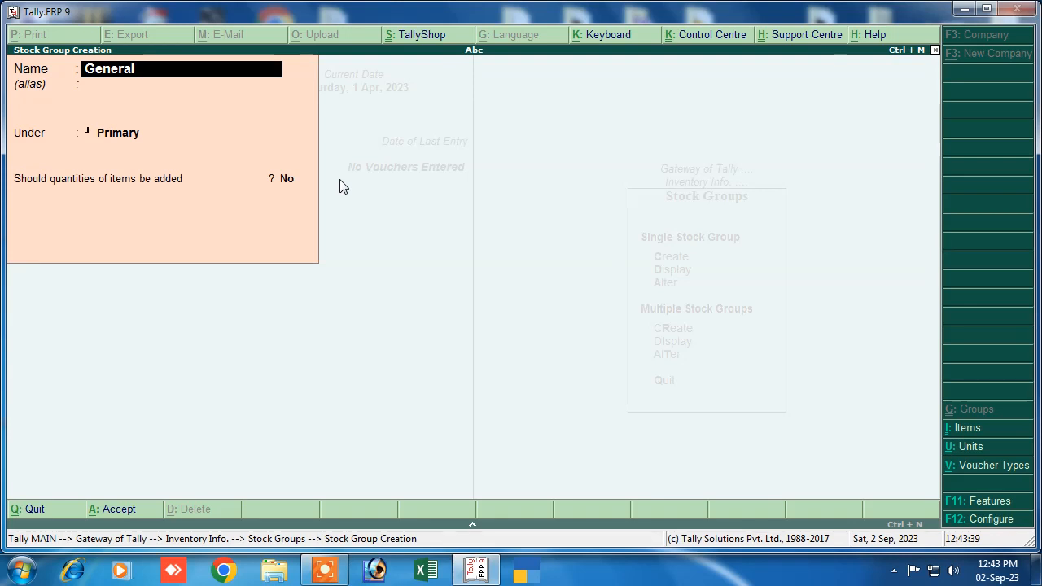
- Save the General Store group under Primary with adding item quantities left at No, and leave group creation
{"action": "key", "text": "Return"}
{"action": "key", "text": "Return"}
{"action": "key", "text": "Return"}
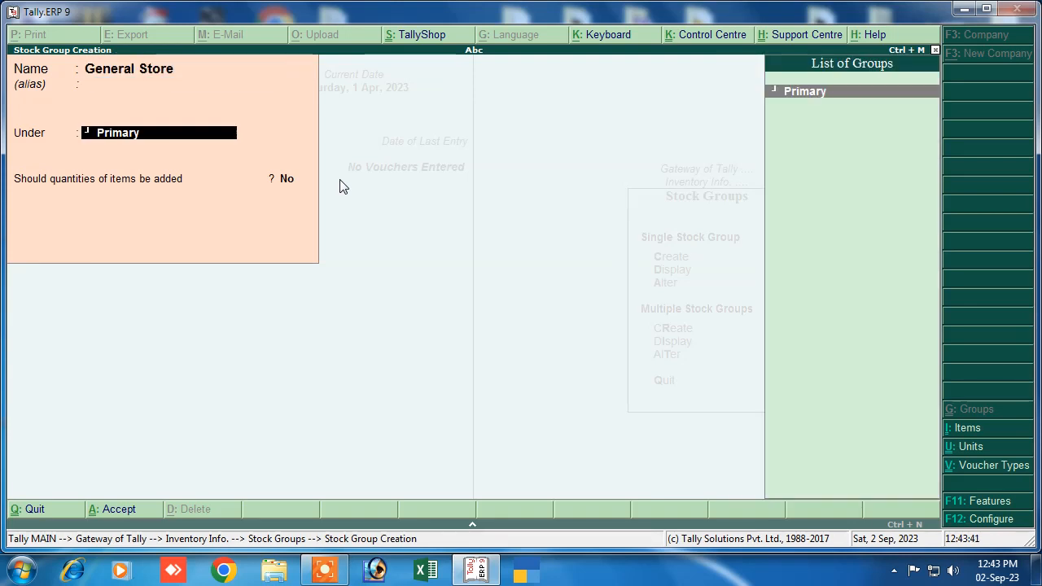
{"action": "key", "text": "Return"}
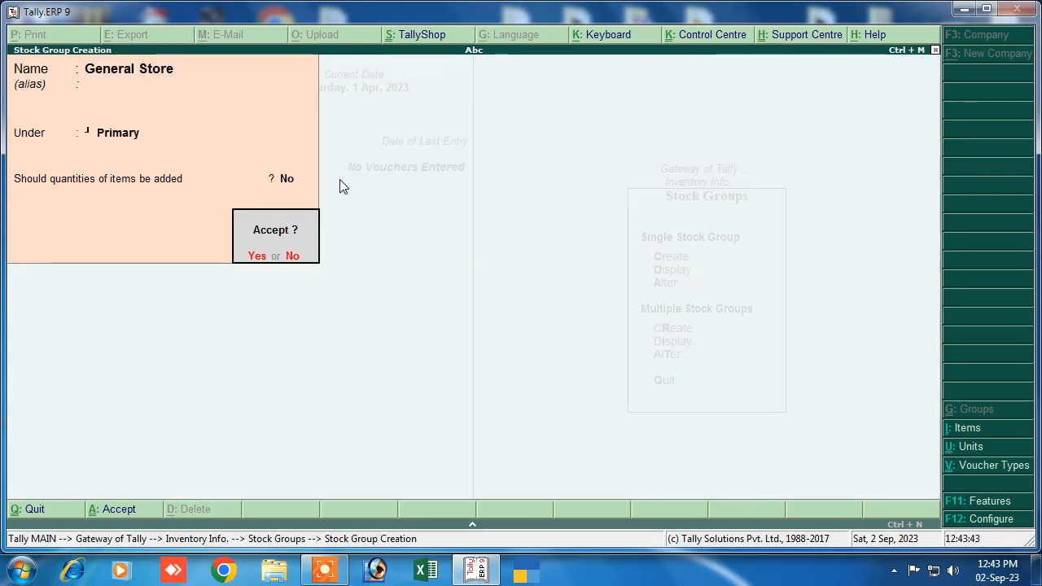
{"action": "key", "text": "Return"}
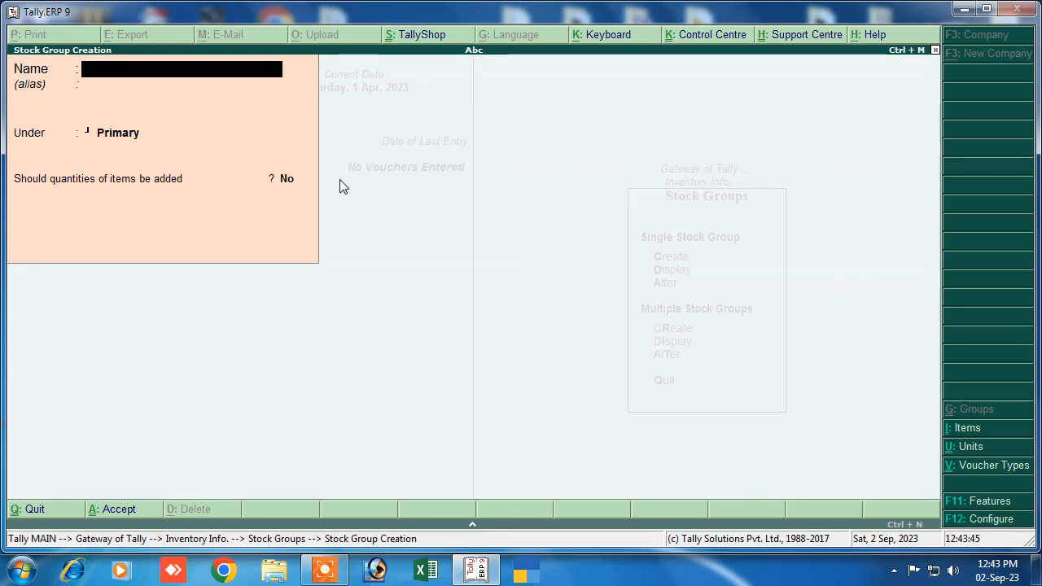
{"action": "key", "text": "Escape"}
{"action": "key", "text": "Return"}
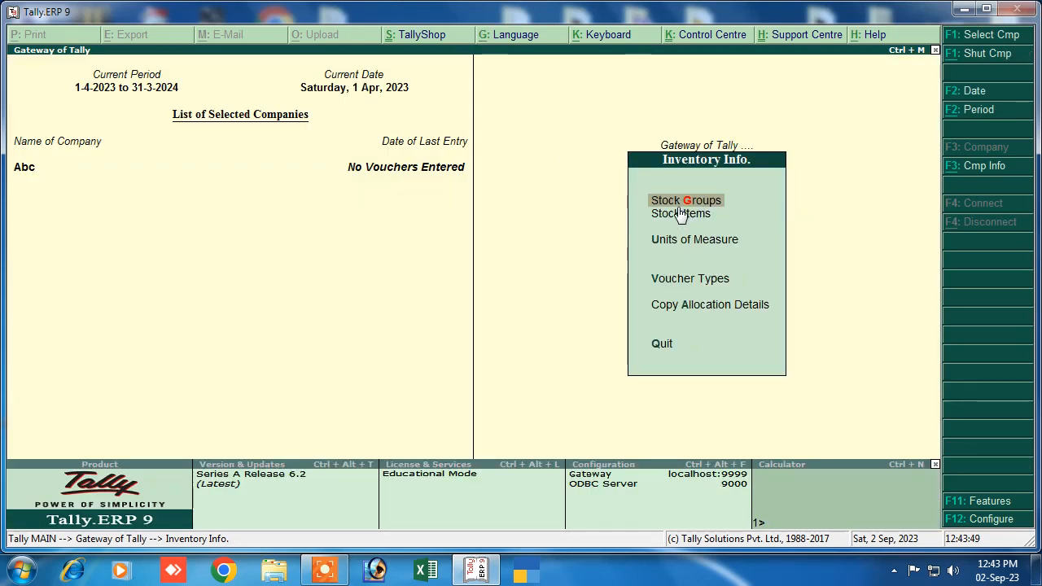
- Start a new single stock item named Rice under Primary and assign kgs as its unit
{"action": "key", "text": "Down"}
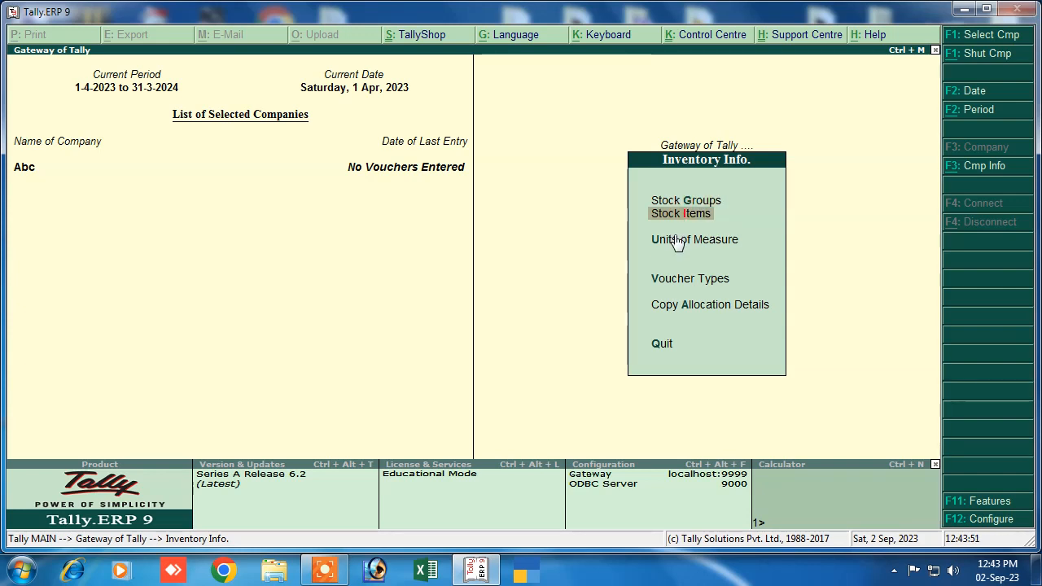
{"action": "key", "text": "Return"}
{"action": "key", "text": "Return"}
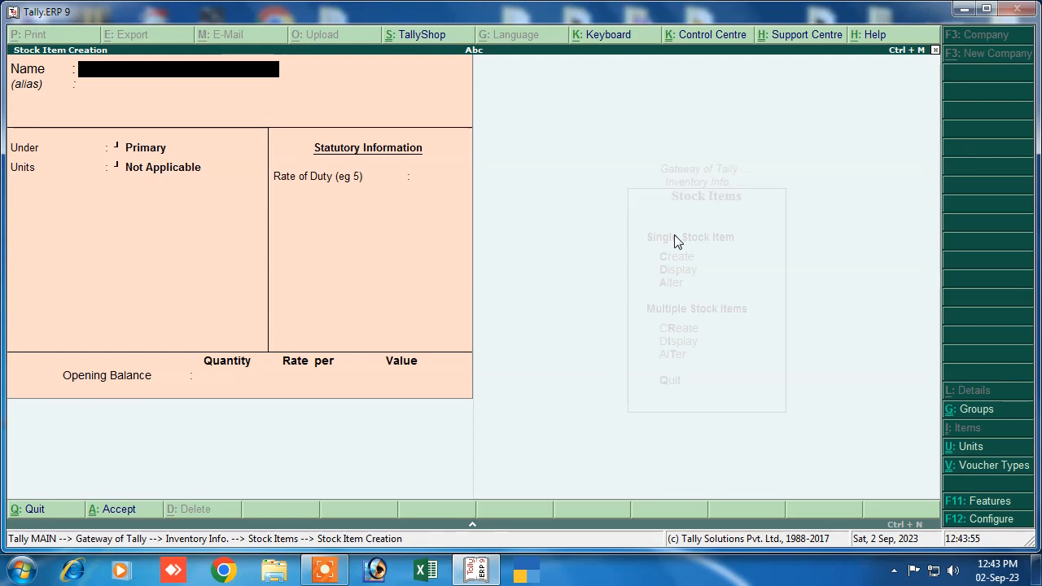
{"action": "type", "text": "Rice"}
{"action": "key", "text": "Return"}
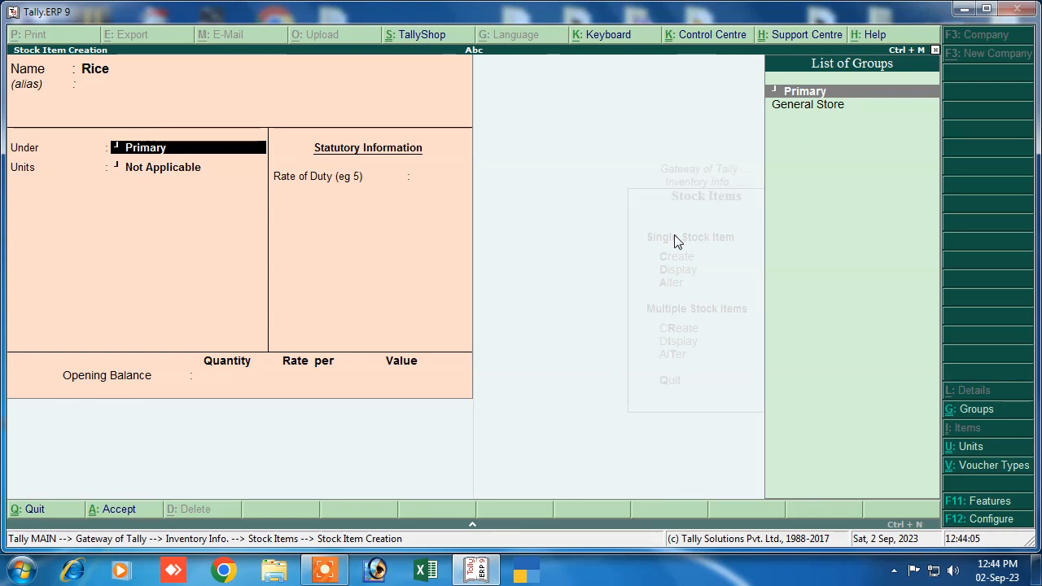
{"action": "key", "text": "Return"}
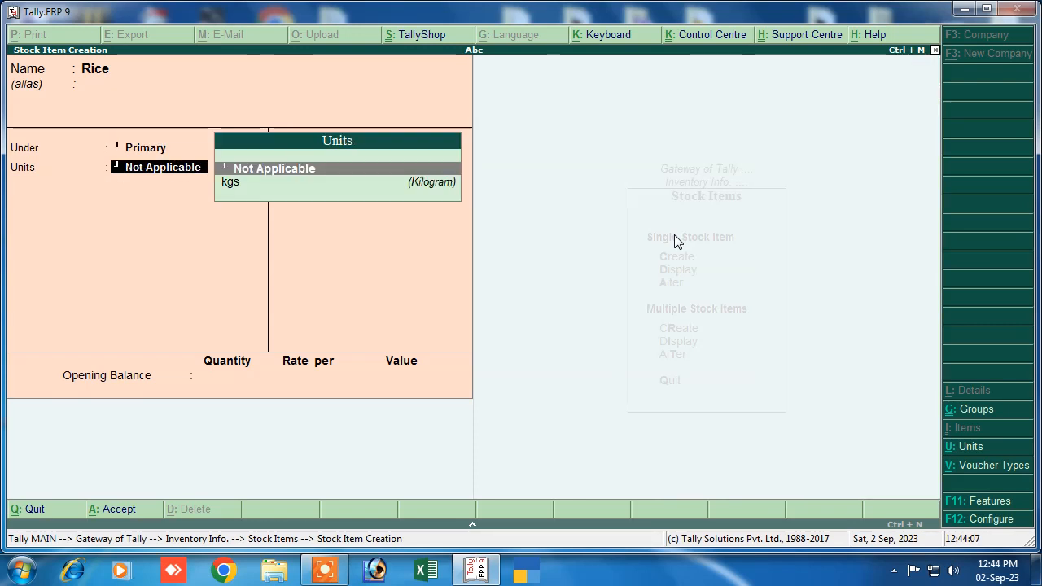
{"action": "key", "text": "Down"}
{"action": "key", "text": "Return"}
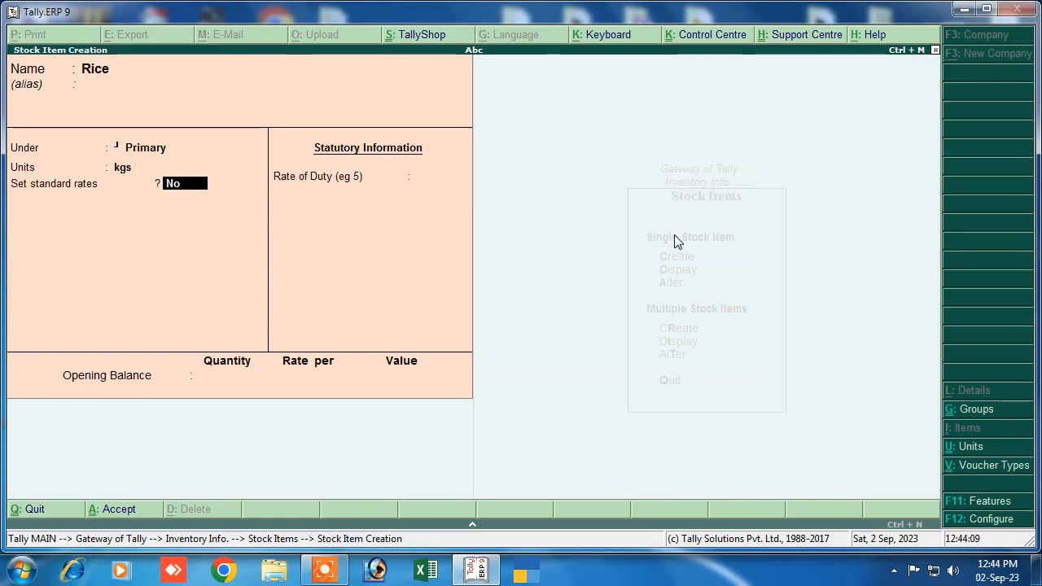
- Save the Rice item with standard rates at No, duty rate 0 and no opening balance, and leave item creation
{"action": "key", "text": "Return"}
{"action": "key", "text": "Return"}
{"action": "key", "text": "Return"}
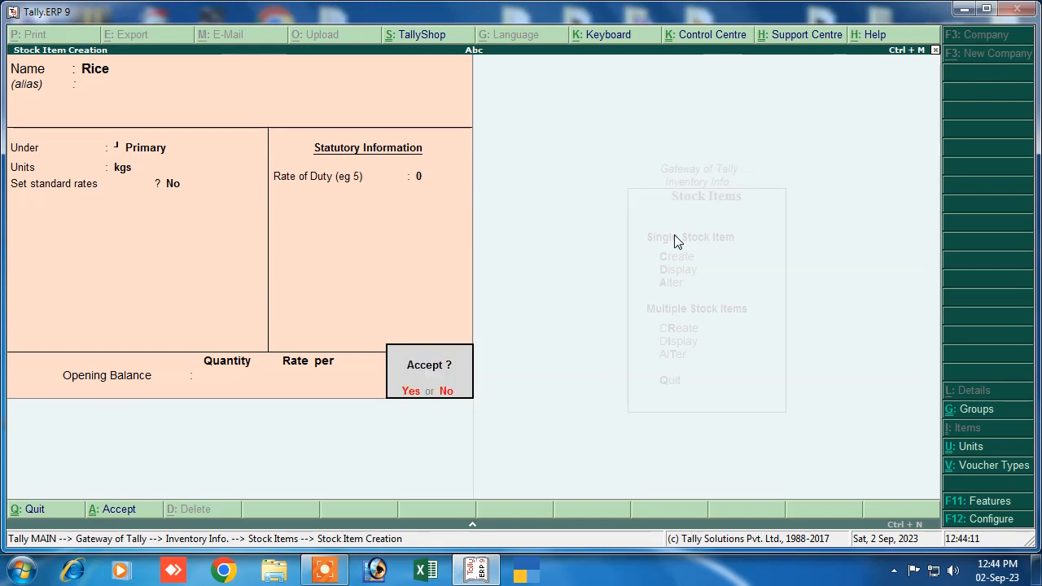
{"action": "key", "text": "Return"}
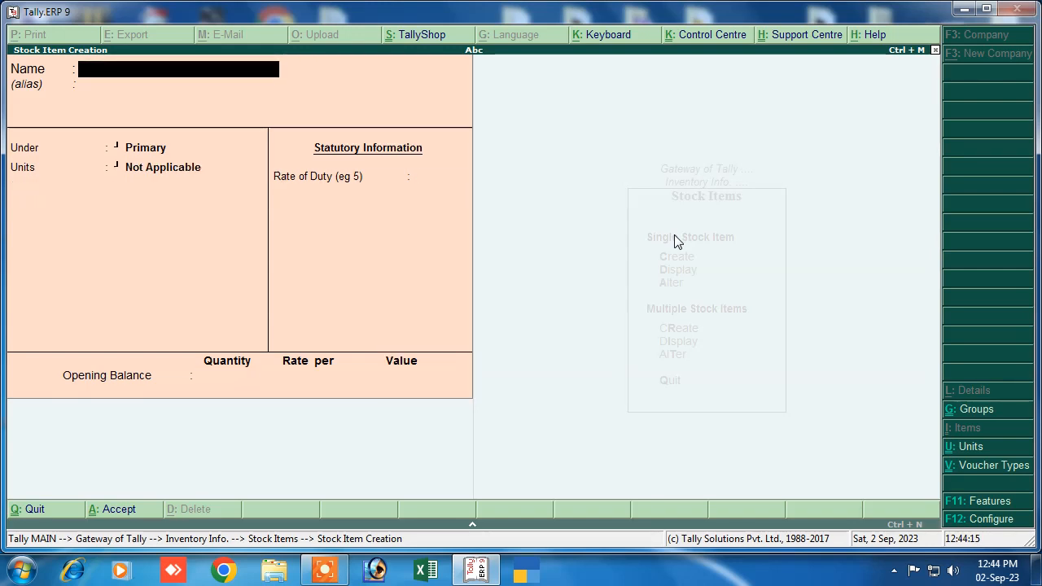
{"action": "key", "text": "Escape"}
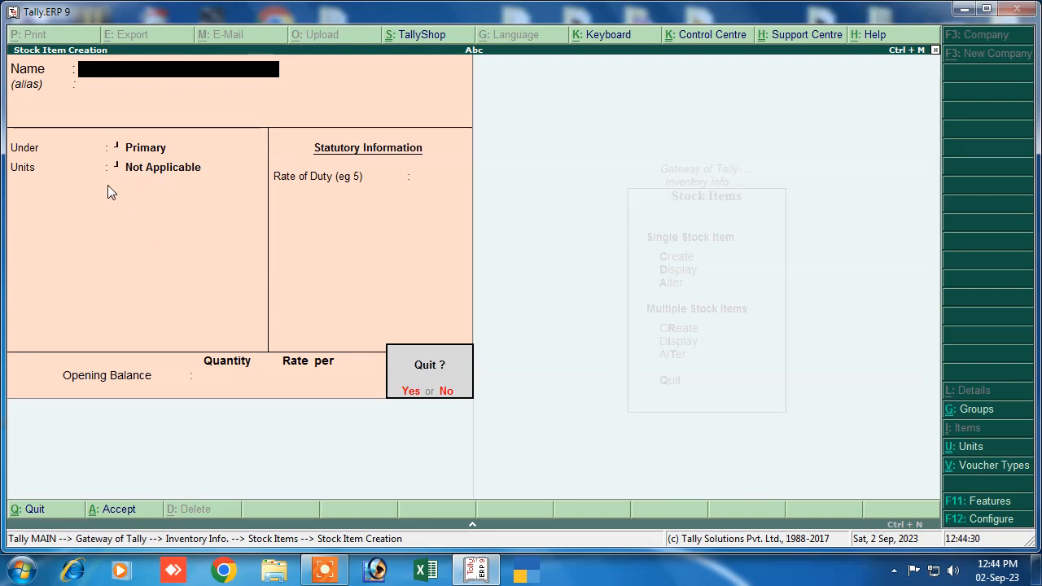
{"action": "key", "text": "y"}
- Display the list of single stock items to check the created item, and return to the Gateway of Tally
{"action": "key", "text": "Down"}
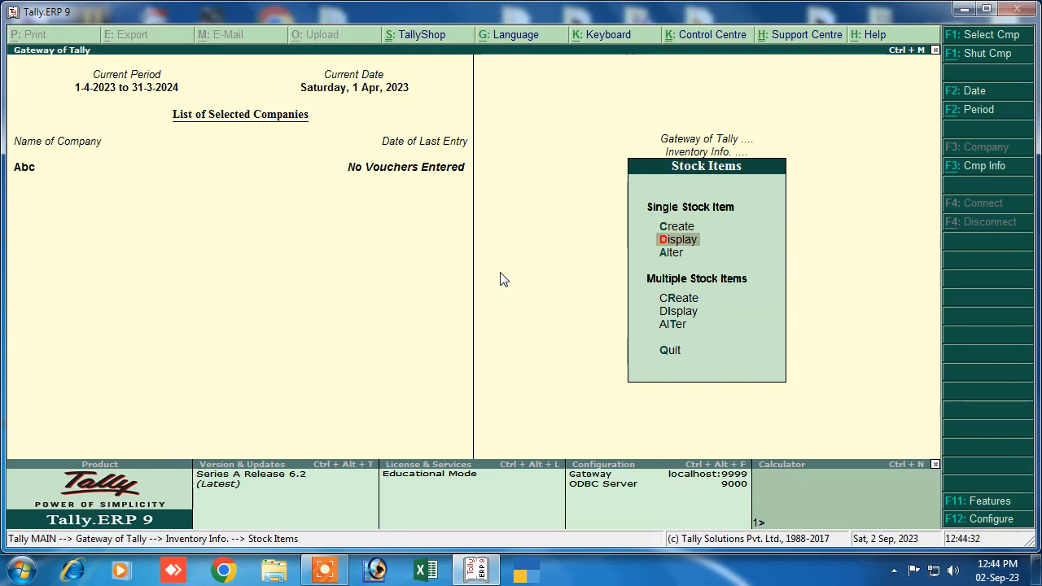
{"action": "key", "text": "Return"}
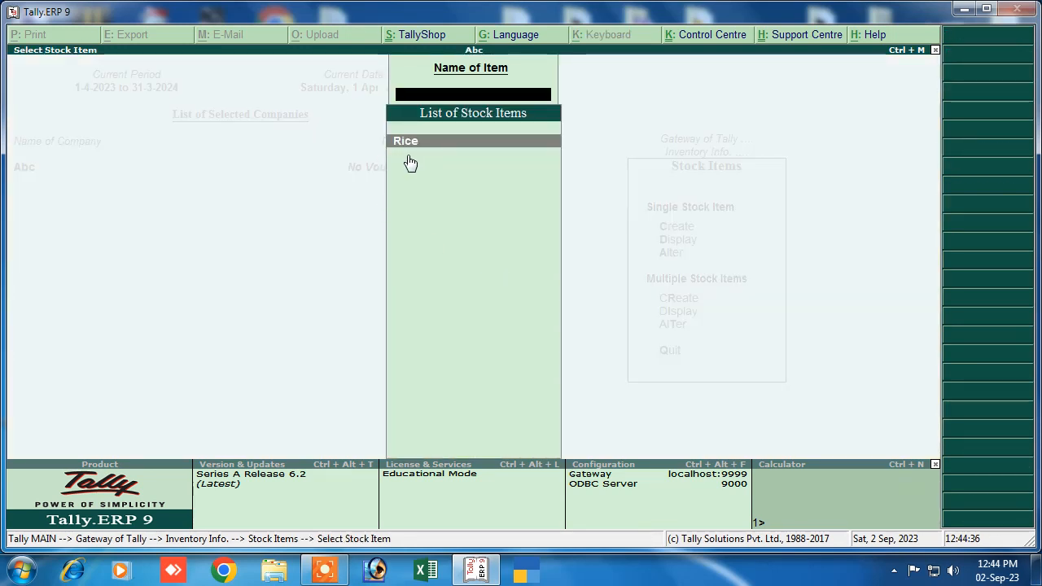
{"action": "key", "text": "Escape"}
{"action": "key", "text": "Escape"}
{"action": "key", "text": "Escape"}
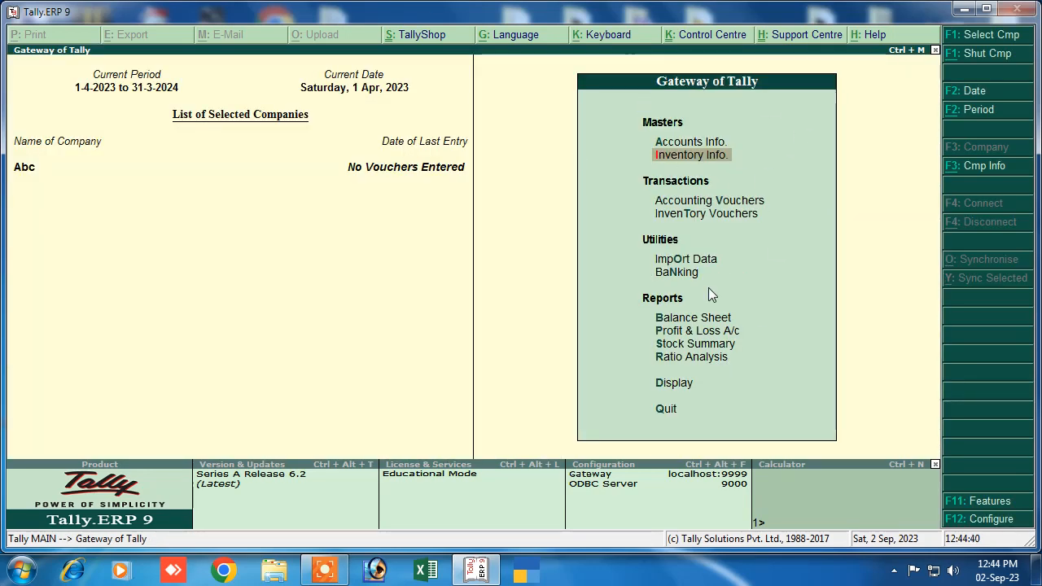
- Start a Purchase accounting voucher with supplier invoice number 01 dated 1-Apr-2023
{"action": "left_click", "coordinate": [678, 201]}
{"action": "key", "text": "Return"}
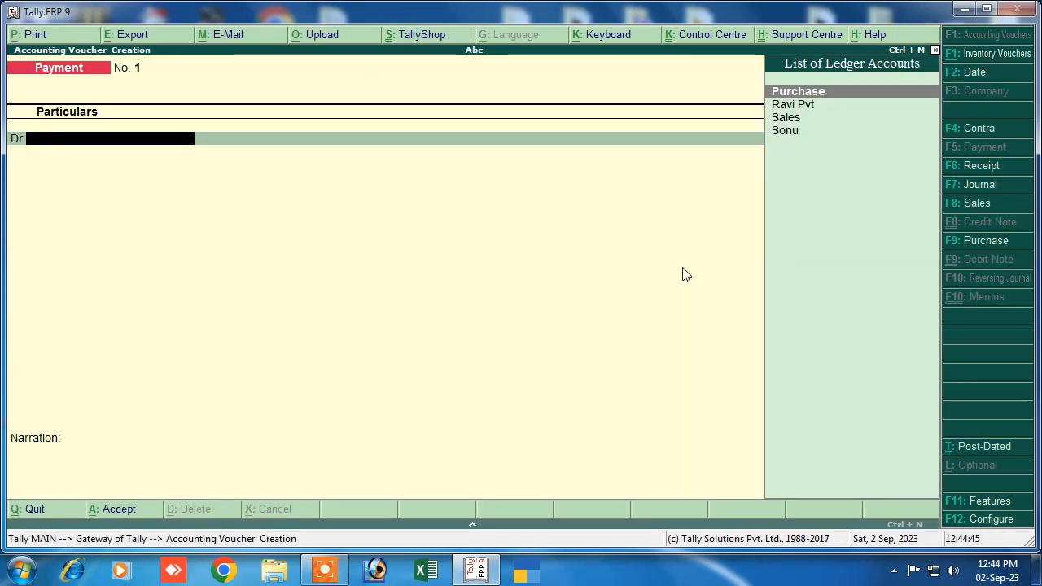
{"action": "left_click", "coordinate": [982, 241]}
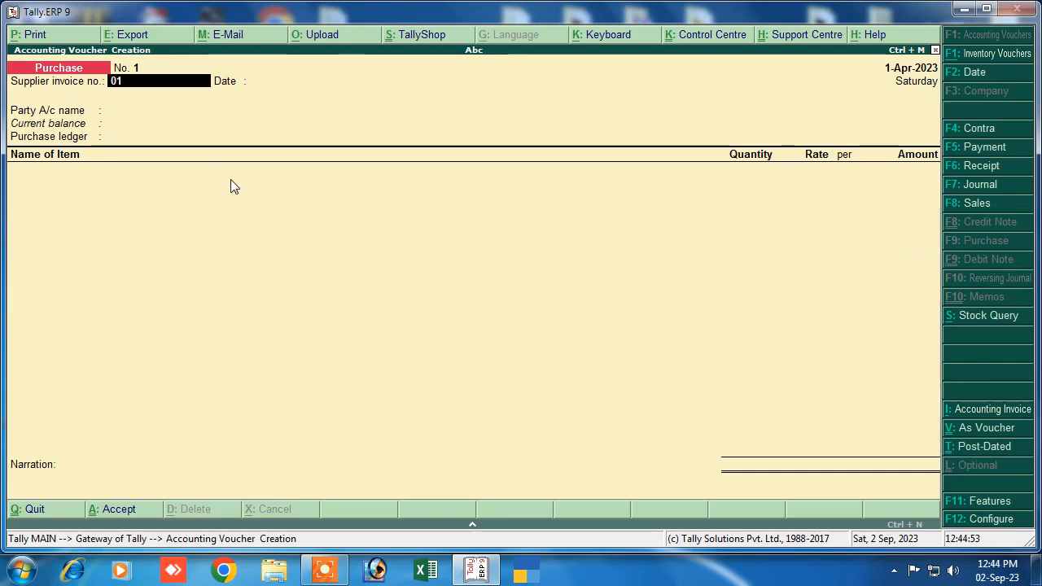
{"action": "key", "text": "Return"}
{"action": "key", "text": "Return"}
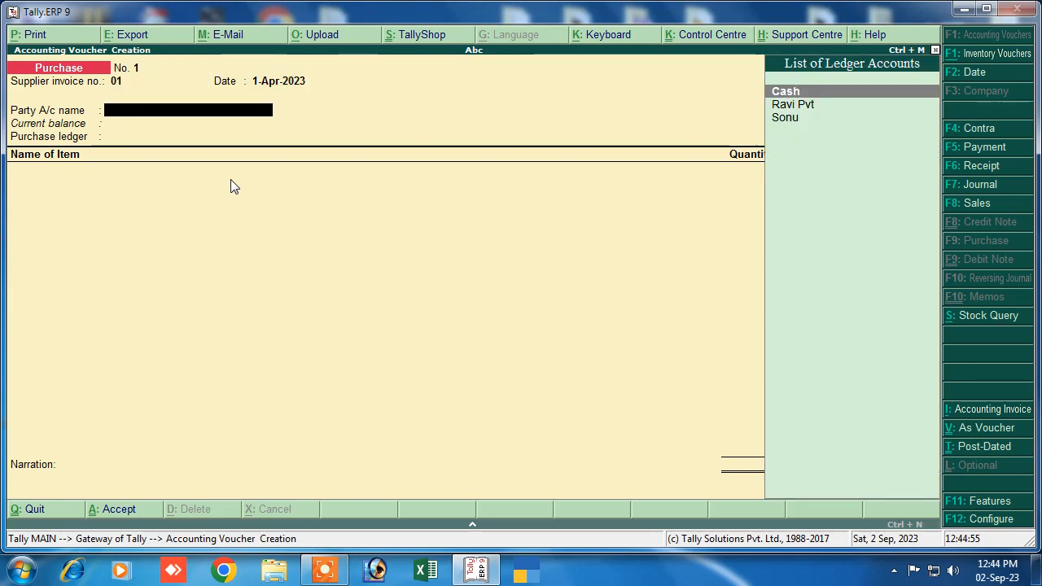
- Choose Ravi Pvt as the purchase voucher's party account and accept the default supplier details
{"action": "key", "text": "Down"}
{"action": "key", "text": "Down"}
{"action": "key", "text": "Up"}
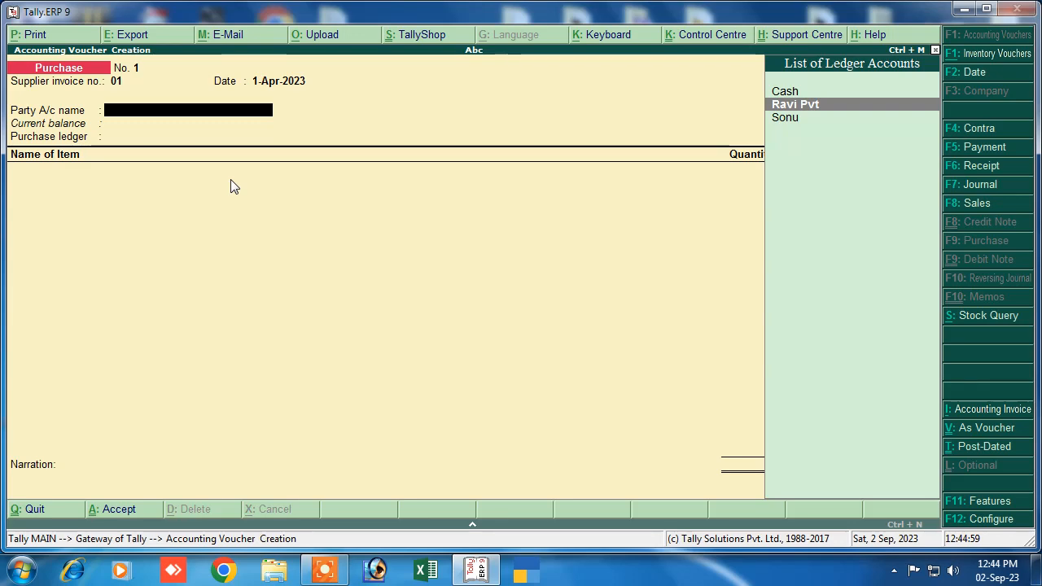
{"action": "key", "text": "Return"}
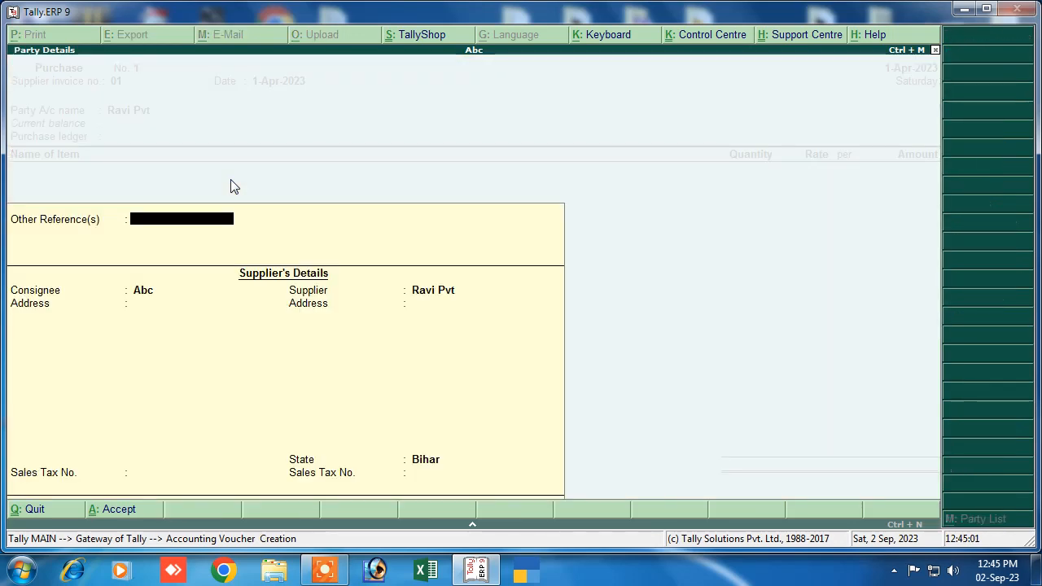
{"action": "key", "text": "Return"}
{"action": "key", "text": "Return"}
{"action": "key", "text": "Return"}
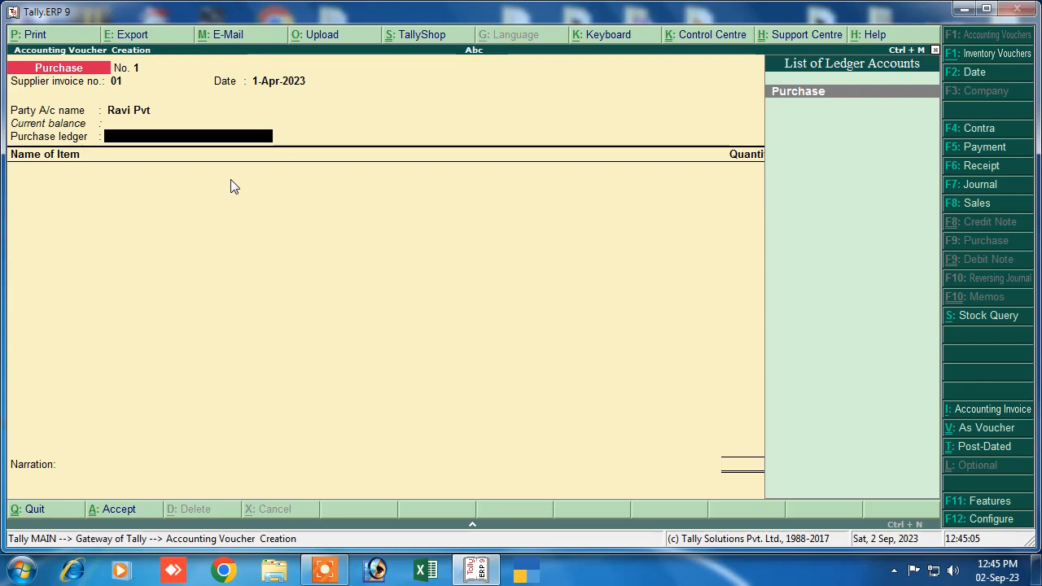
- Select the Purchase ledger and add the Rice item to the voucher, leaving its description blank
{"action": "key", "text": "Return"}
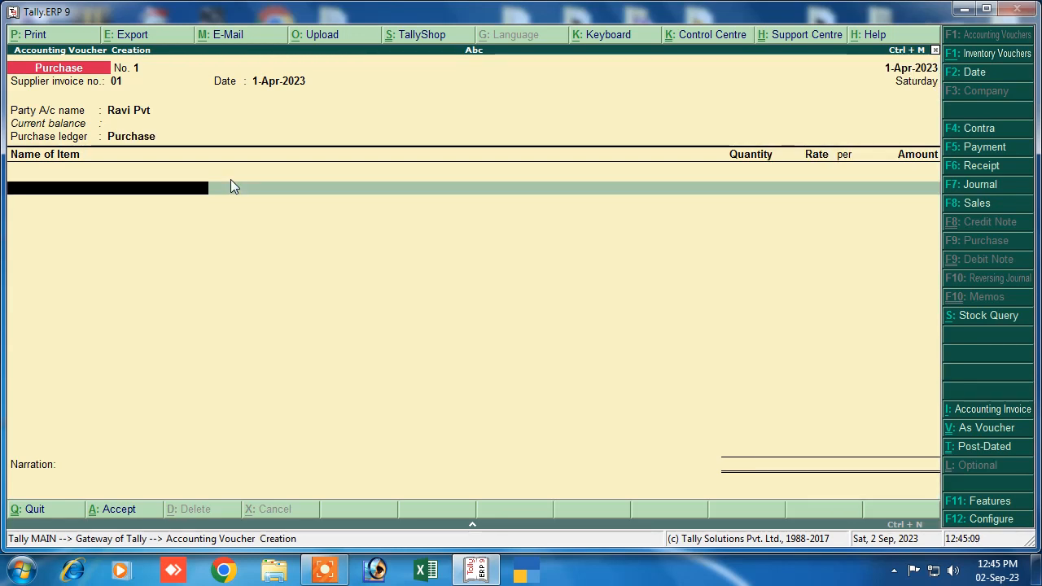
{"action": "type", "text": "R"}
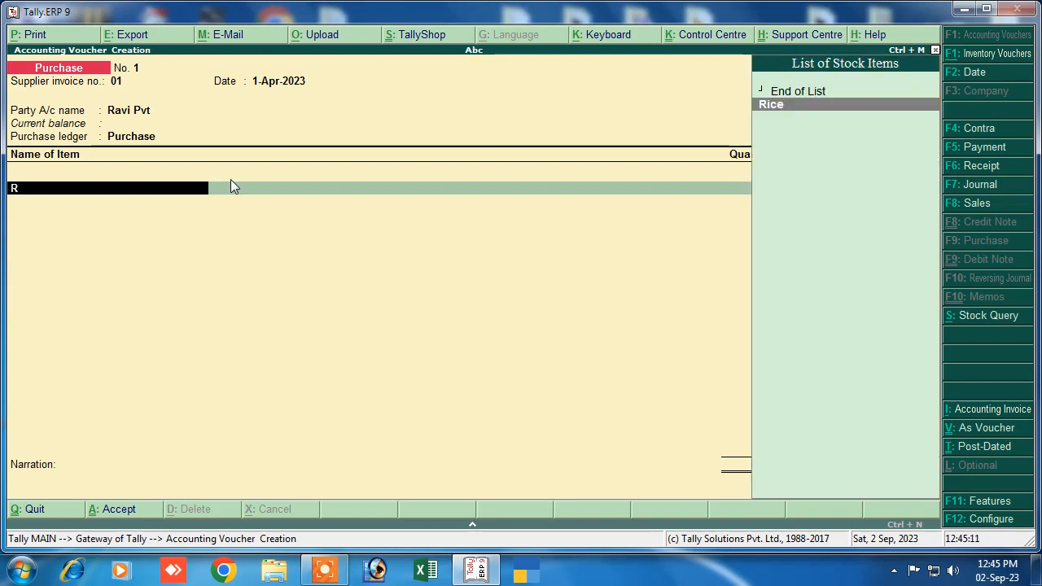
{"action": "key", "text": "Return"}
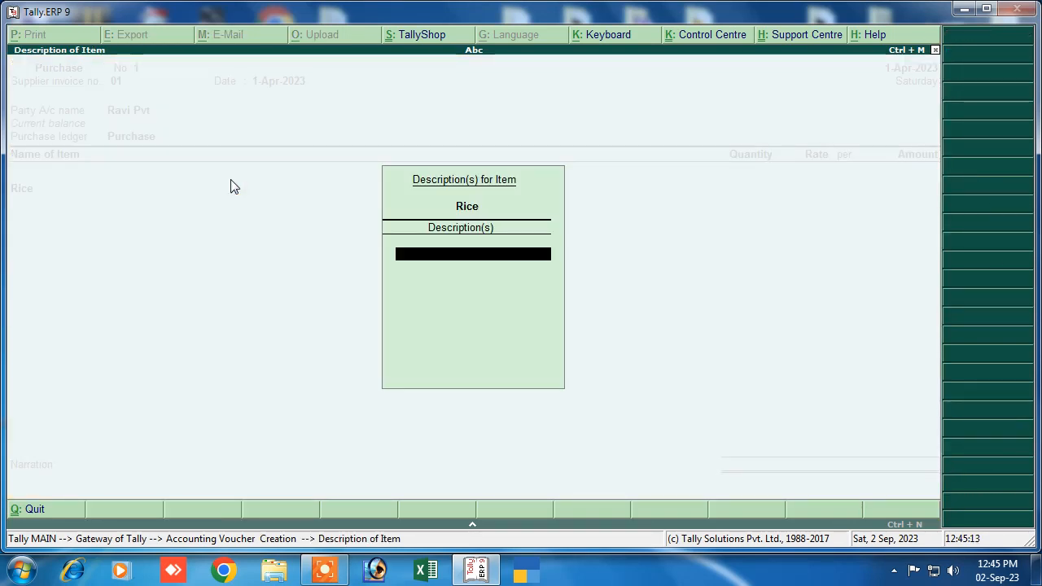
{"action": "key", "text": "Return"}
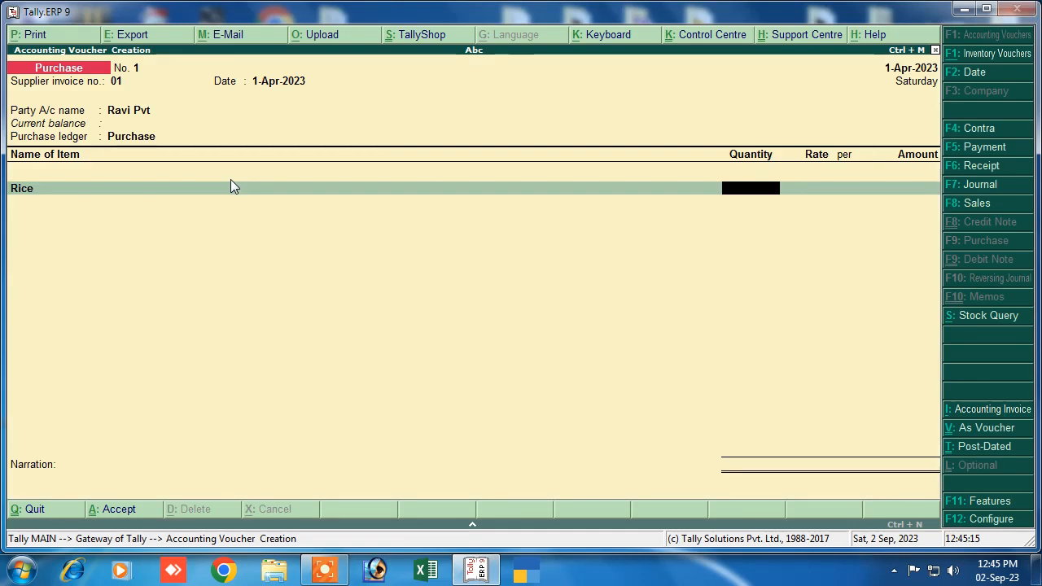
- Enter a quantity of 50 kgs at a rate of 80 per kg for Rice and complete the item line
{"action": "type", "text": "50"}
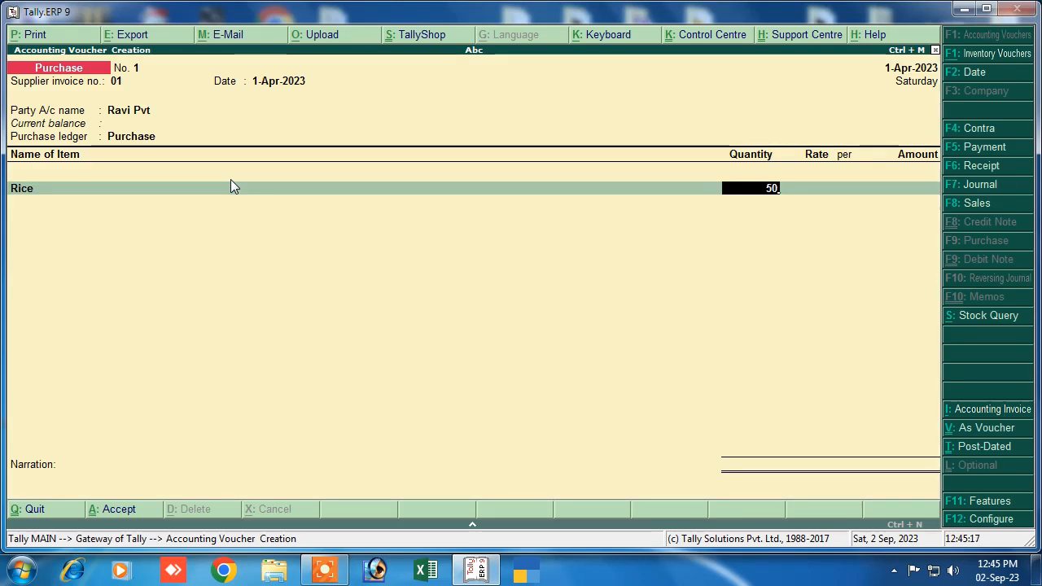
{"action": "key", "text": "Return"}
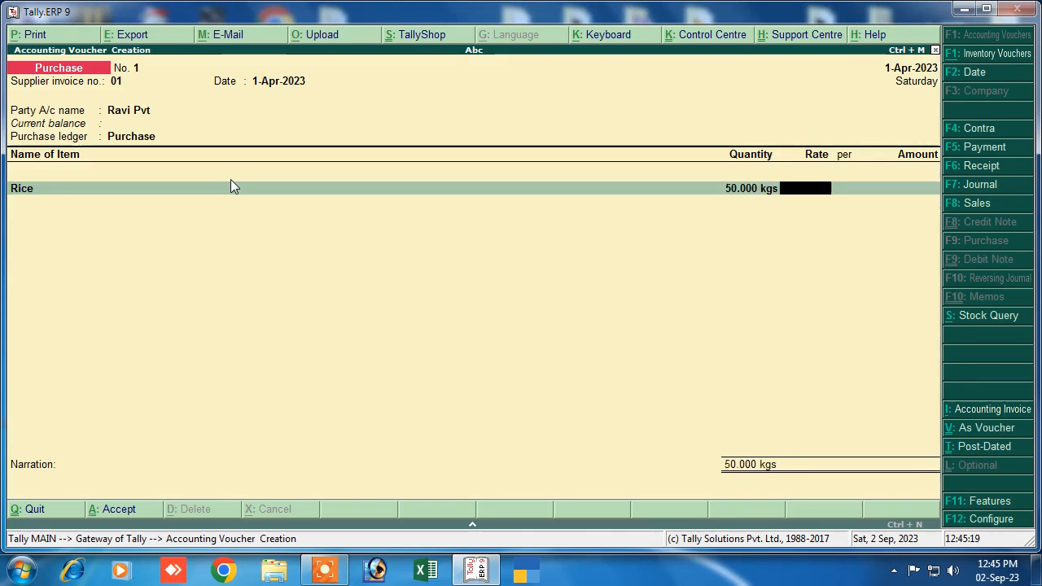
{"action": "type", "text": "80"}
{"action": "key", "text": "Return"}
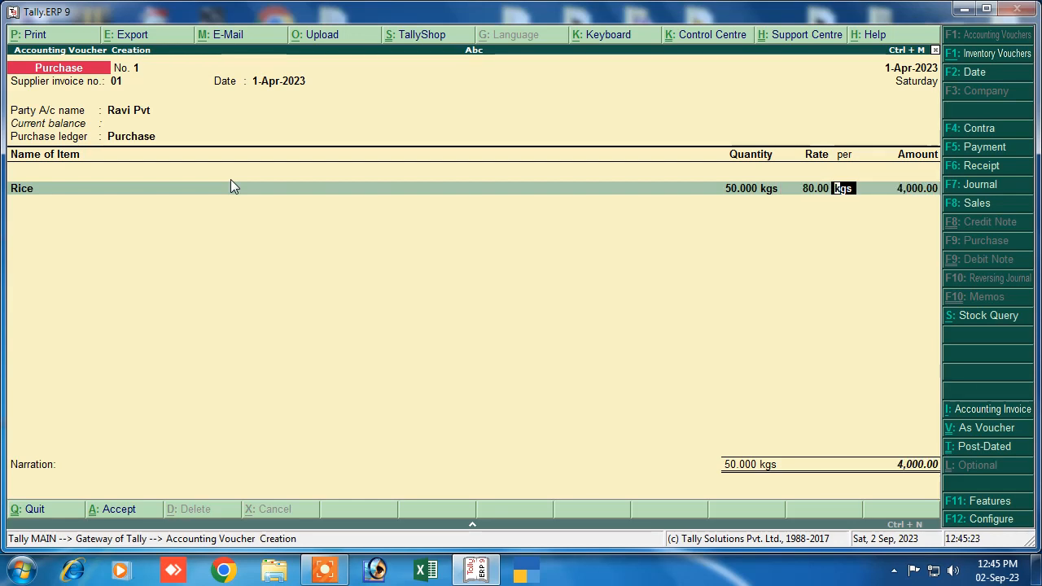
{"action": "key", "text": "Return"}
{"action": "key", "text": "Return"}
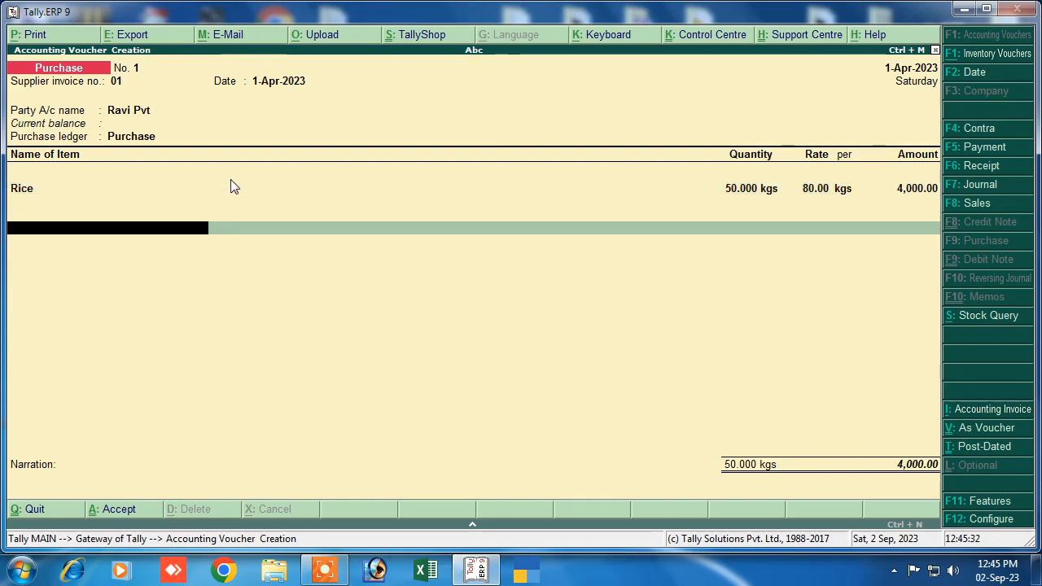
- Change the Rice quantity to 50.100 kgs, keep the rate, and end the item list to reach the bill-wise details
{"action": "left_click", "coordinate": [741, 194]}
{"action": "type", "text": "500"}
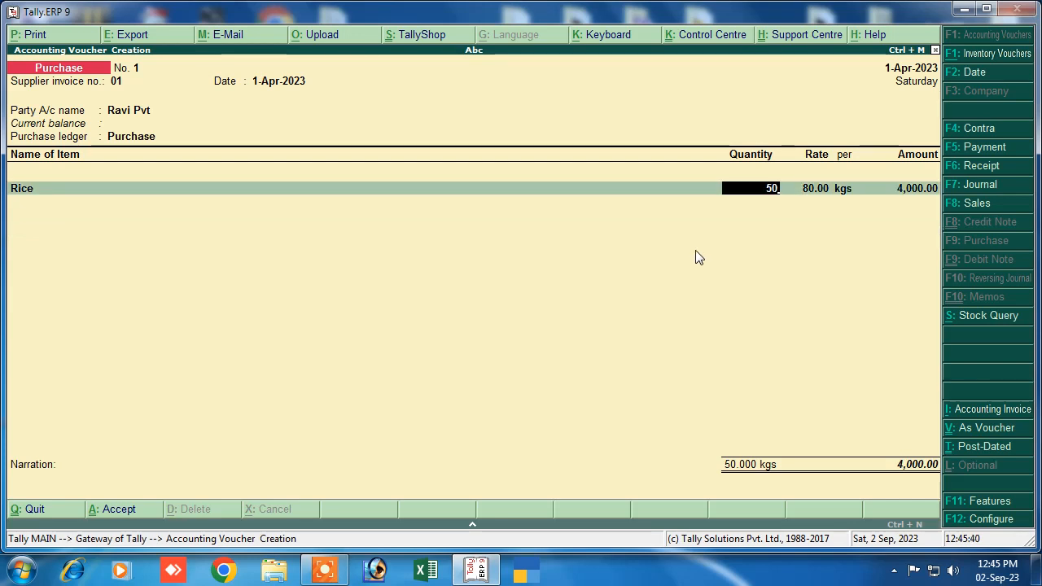
{"action": "key", "text": "BackSpace"}
{"action": "type", "text": ".100"}
{"action": "key", "text": "Return"}
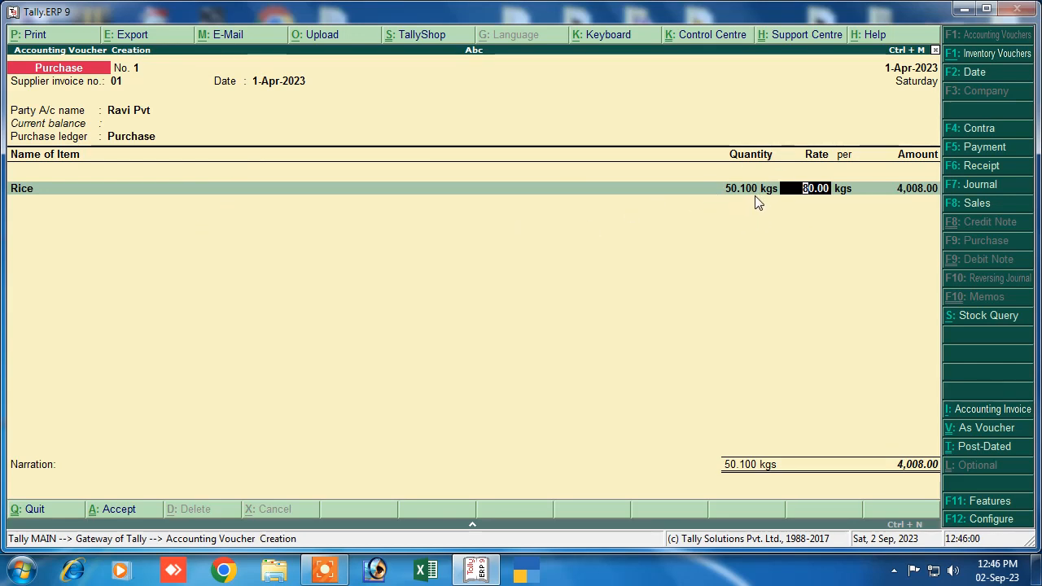
{"action": "key", "text": "Return"}
{"action": "key", "text": "Return"}
{"action": "key", "text": "Return"}
{"action": "key", "text": "Return"}
{"action": "key", "text": "Return"}
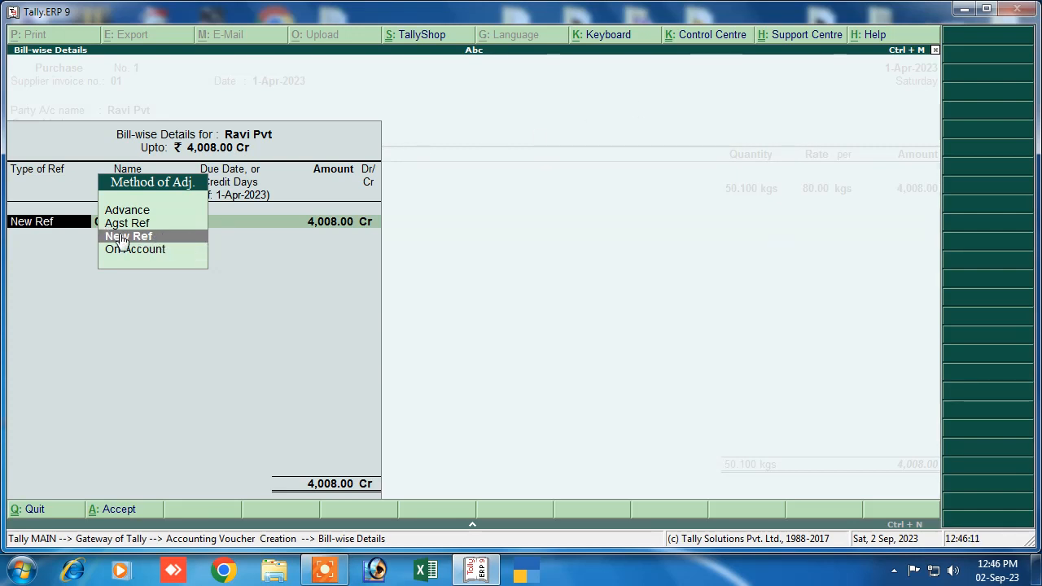
- Record the full purchase amount as a New Ref bill named after the supplier, with no credit period
{"action": "left_click", "coordinate": [193, 235]}
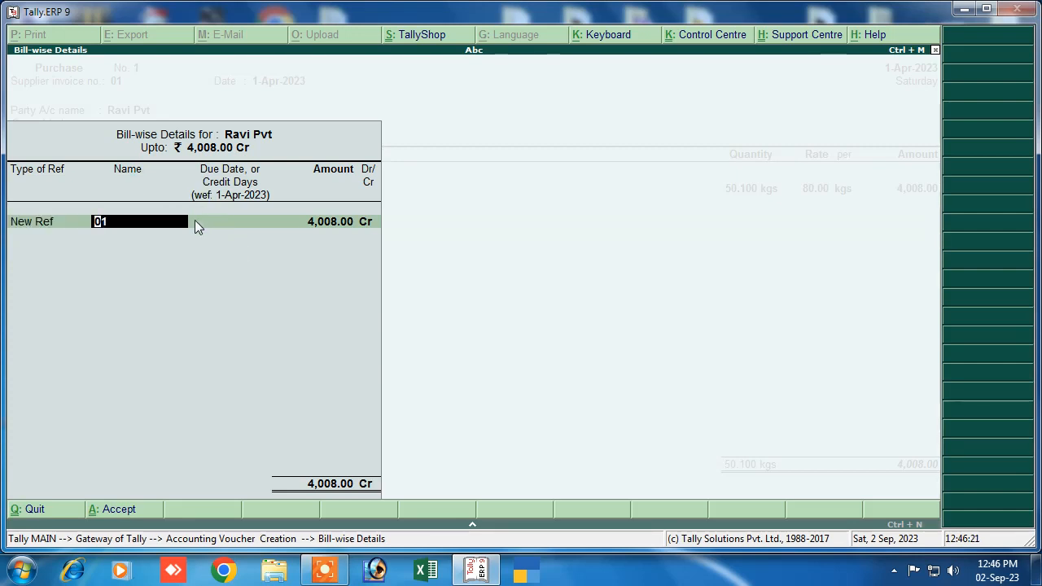
{"action": "type", "text": "Ravi"}
{"action": "key", "text": "Return"}
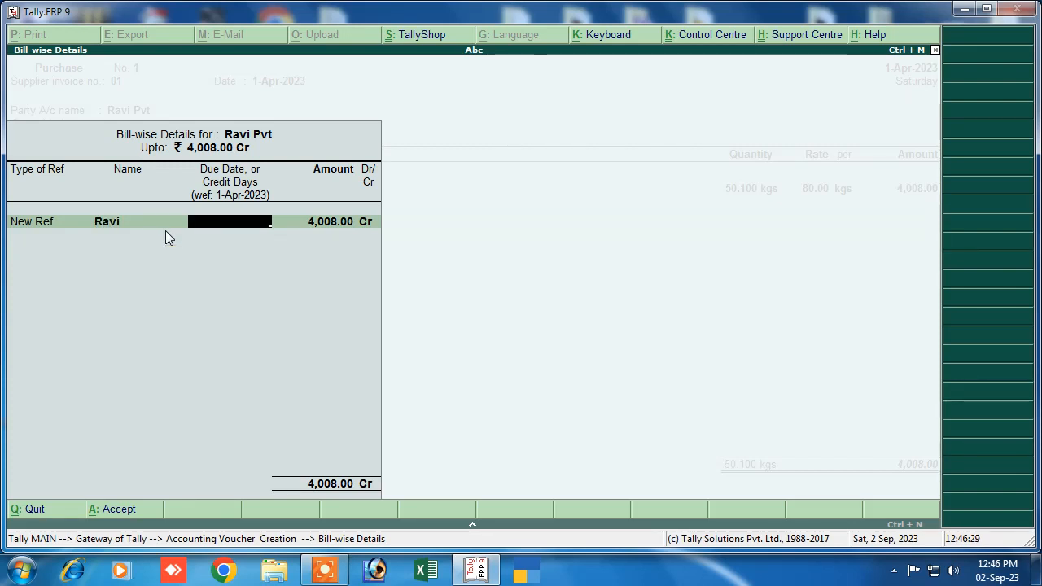
{"action": "key", "text": "Return"}
{"action": "key", "text": "Return"}
{"action": "key", "text": "Return"}
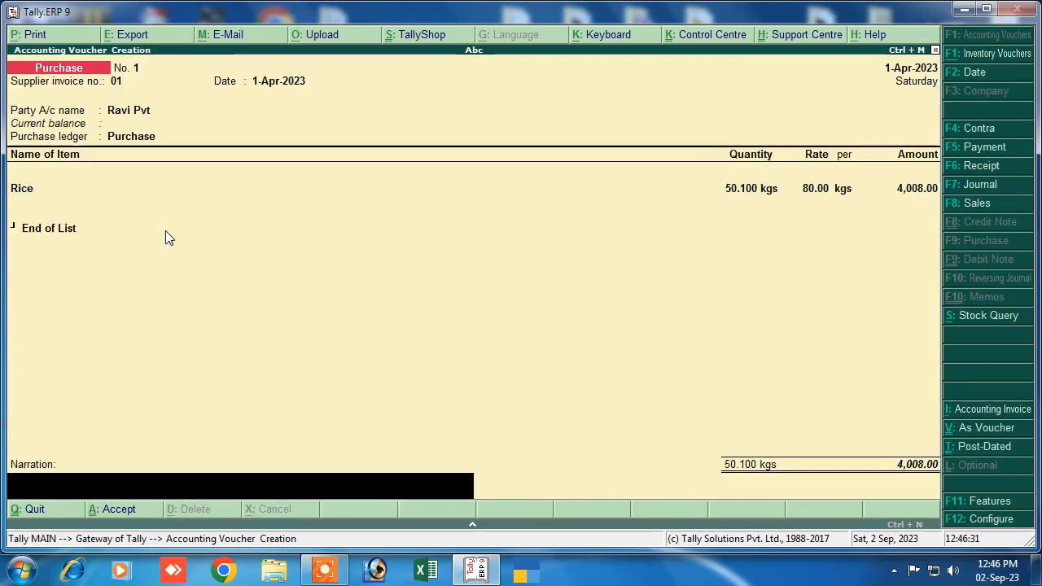
- Enter the narration "being purchase" and save the purchase voucher
{"action": "type", "text": "bein"}
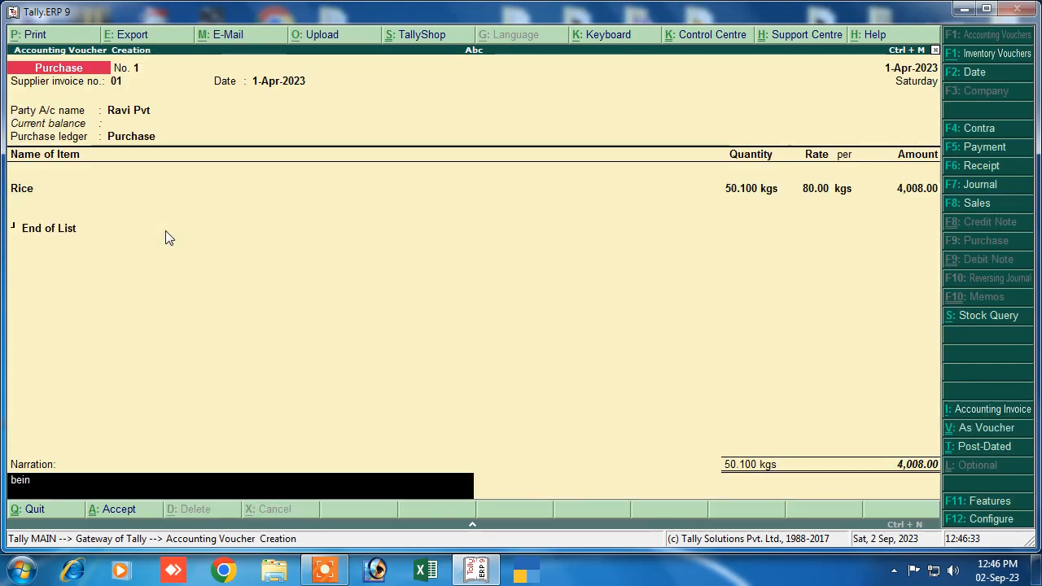
{"action": "type", "text": "g purchase"}
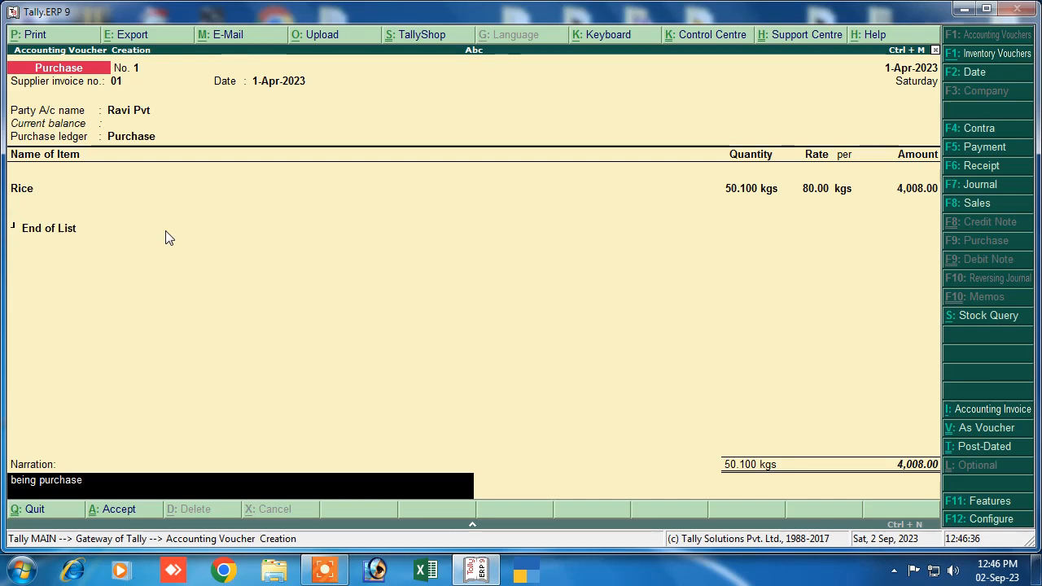
{"action": "key", "text": "Return"}
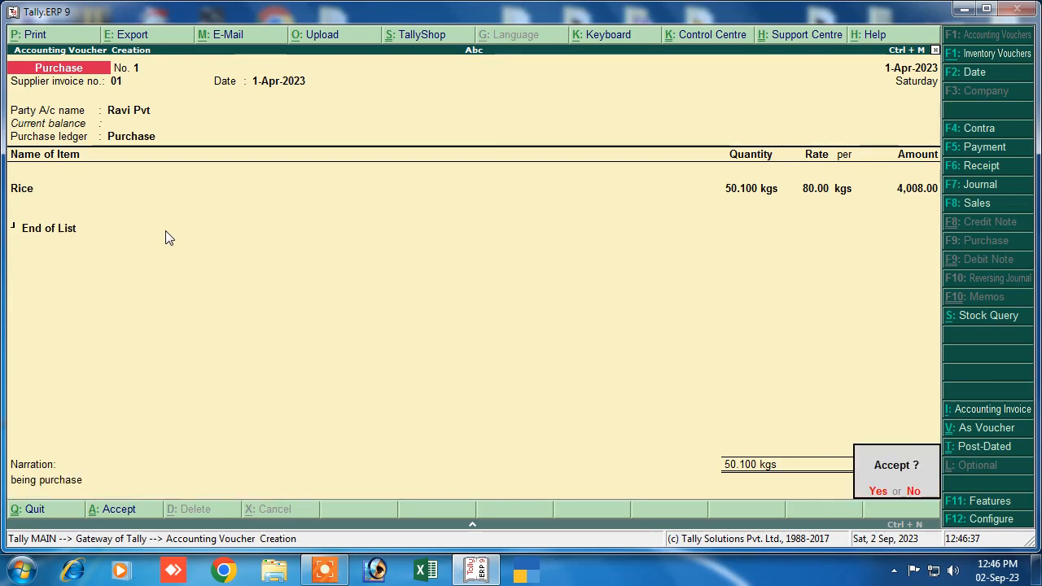
{"action": "key", "text": "Return"}
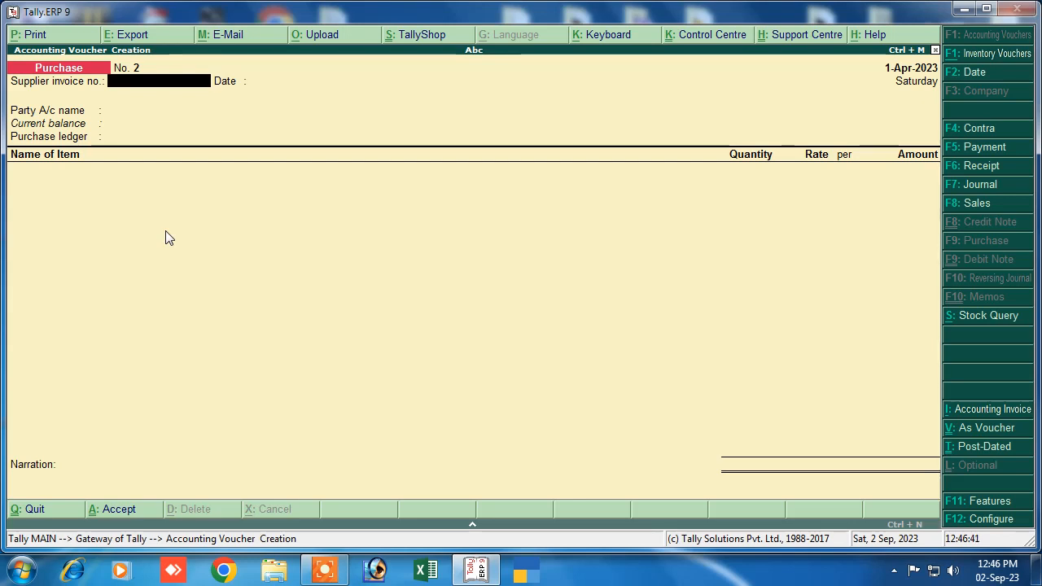
- Start a Payment voucher and debit Ravi Pvt with 4,008
{"action": "left_click", "coordinate": [975, 150]}
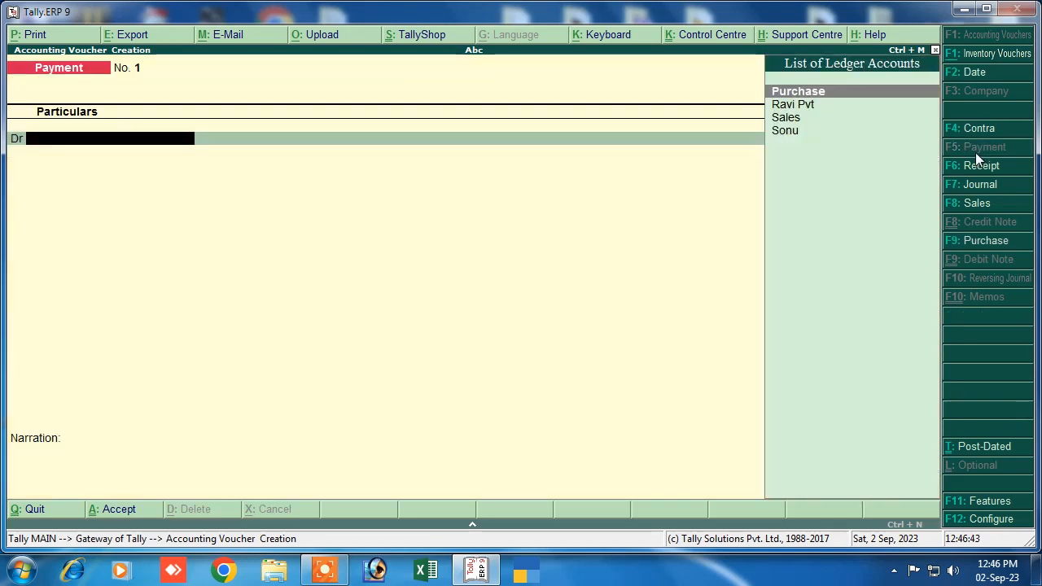
{"action": "left_click", "coordinate": [785, 108]}
{"action": "key", "text": "Return"}
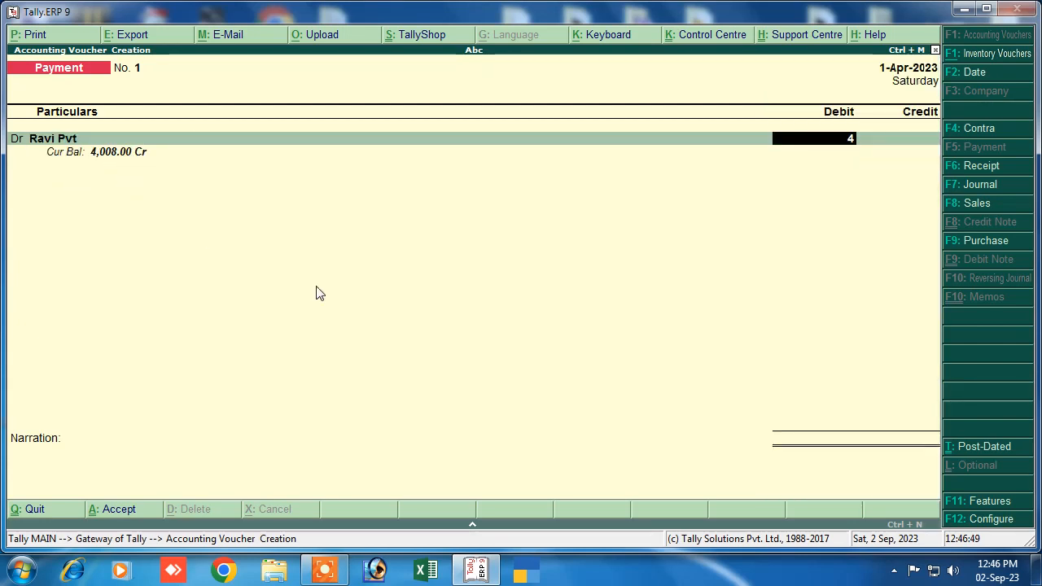
{"action": "type", "text": "4,008"}
{"action": "key", "text": "Return"}
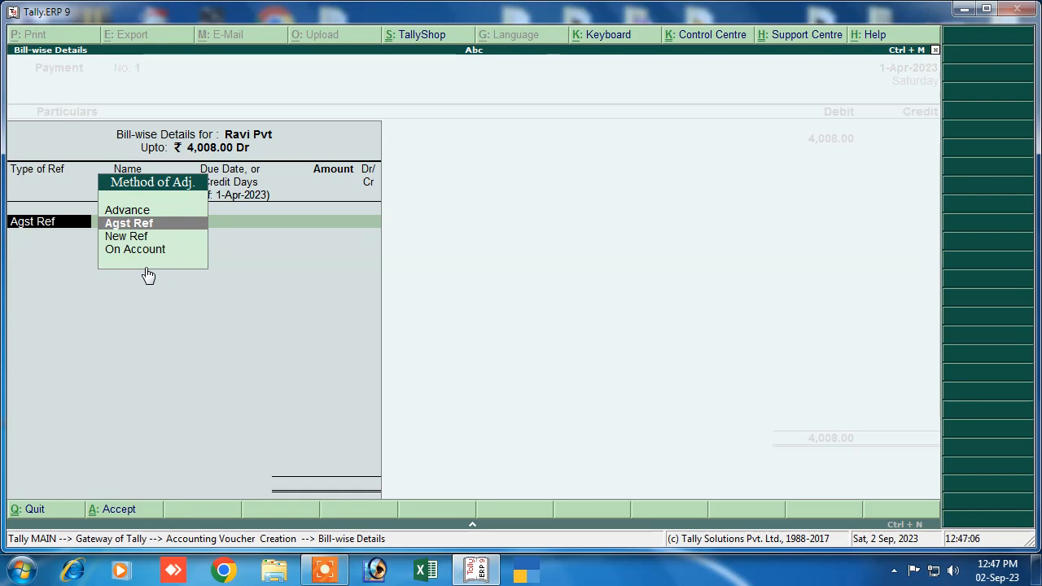
- Adjust the payment as Agst Ref against the supplier's pending bill and credit Cash with 4,008
{"action": "key", "text": "Return"}
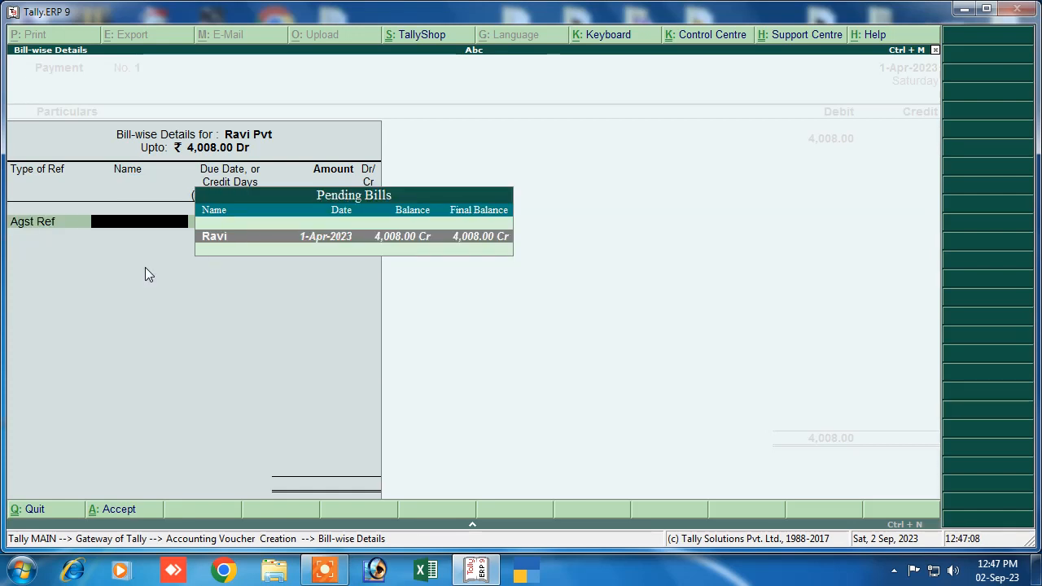
{"action": "key", "text": "Return"}
{"action": "key", "text": "Return"}
{"action": "key", "text": "Return"}
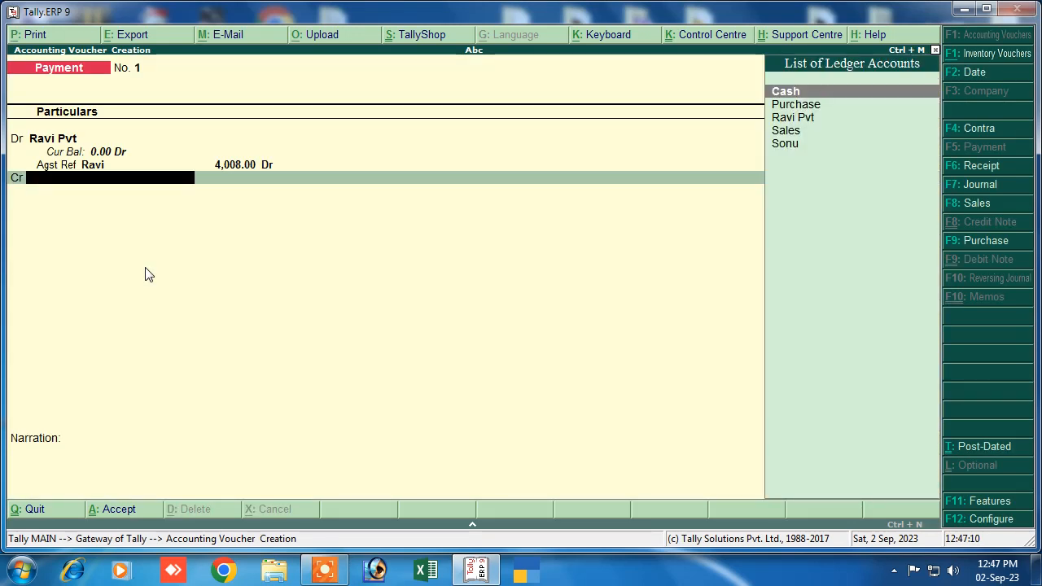
{"action": "key", "text": "Return"}
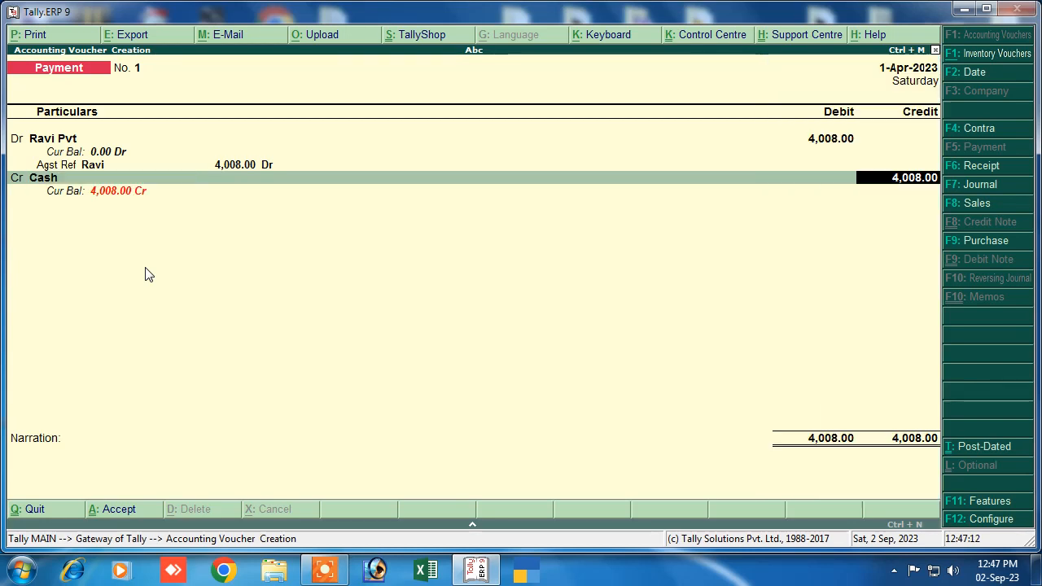
{"action": "key", "text": "Return"}
{"action": "key", "text": "Return"}
- Enter a narration stating "being cash paid to" and the supplier's name, and save the payment voucher
{"action": "type", "text": "b"}
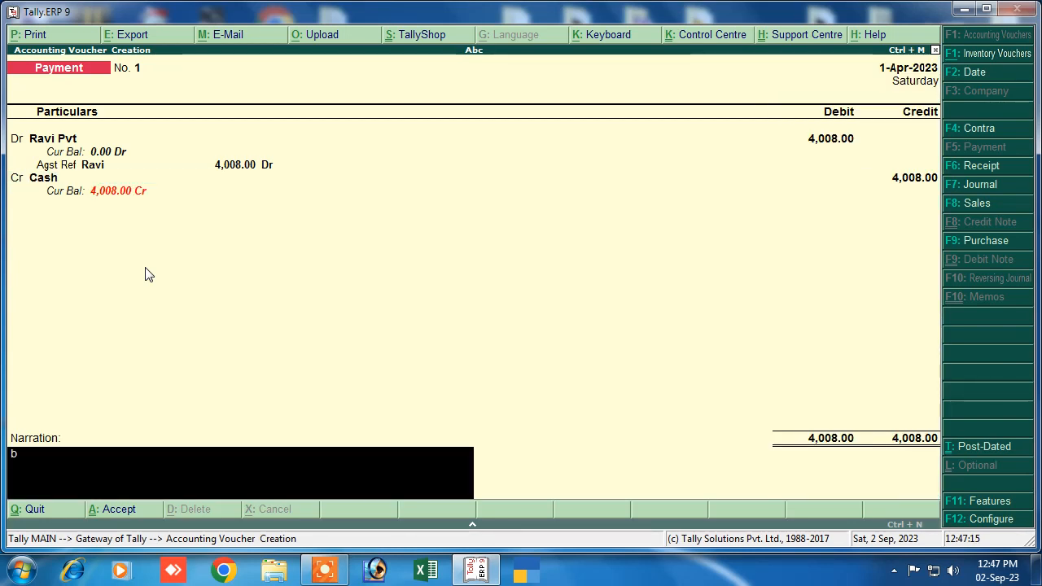
{"action": "type", "text": "eing cash paid to ravi"}
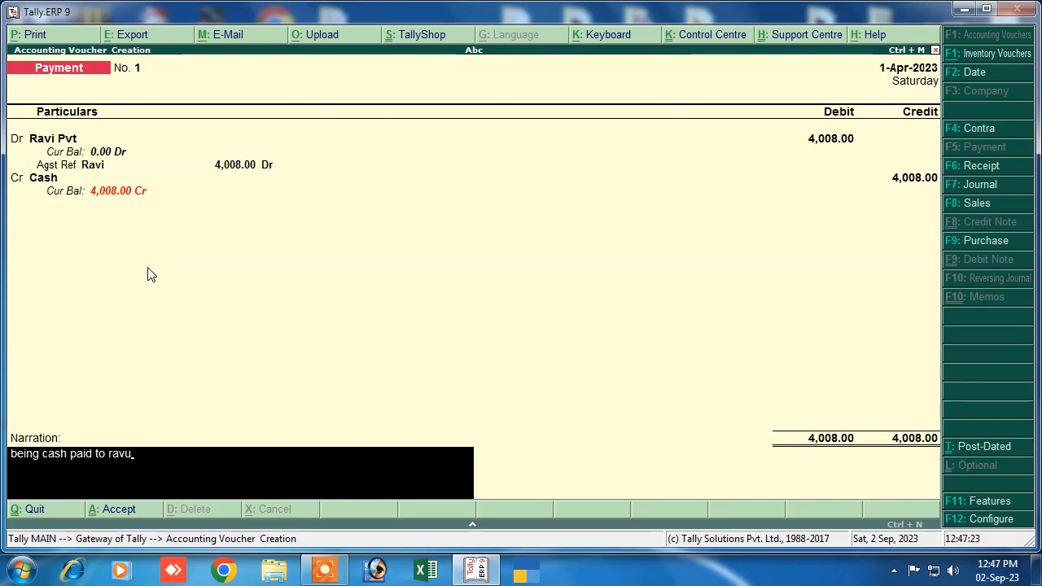
{"action": "key", "text": "Return"}
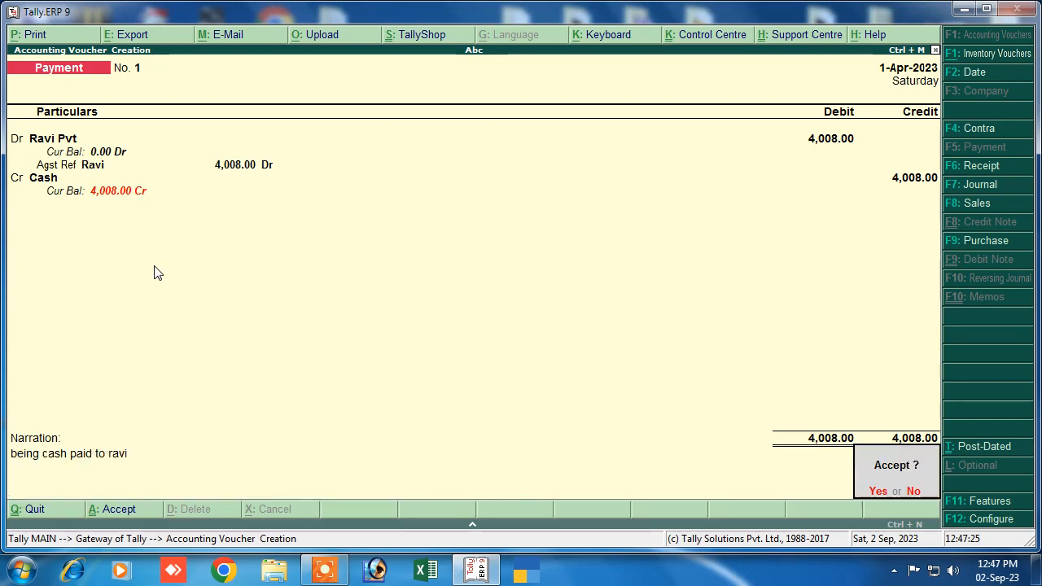
{"action": "key", "text": "Return"}
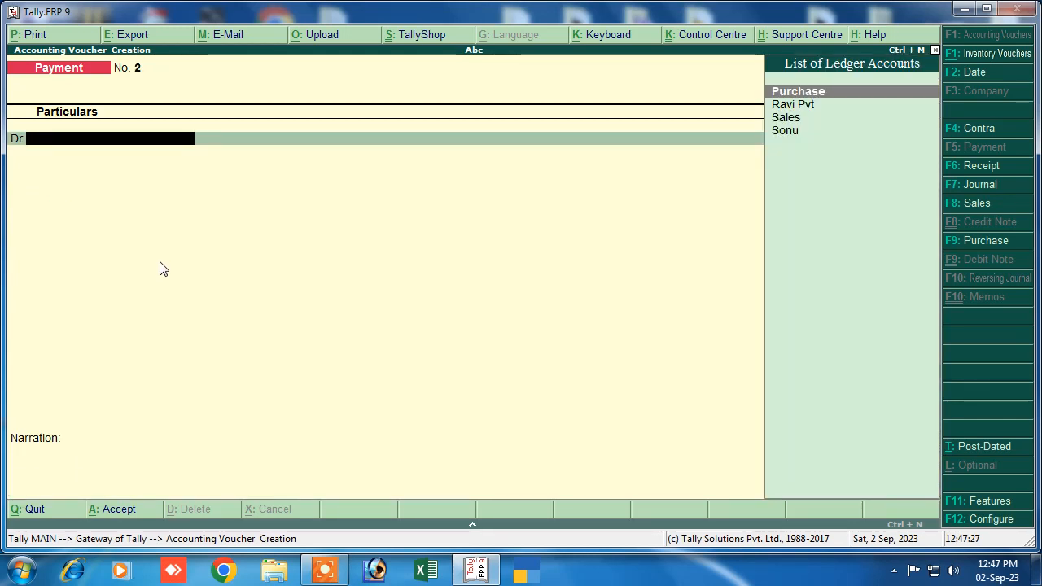
- Start a Sales voucher with reference number 02
{"action": "left_click", "coordinate": [947, 203]}
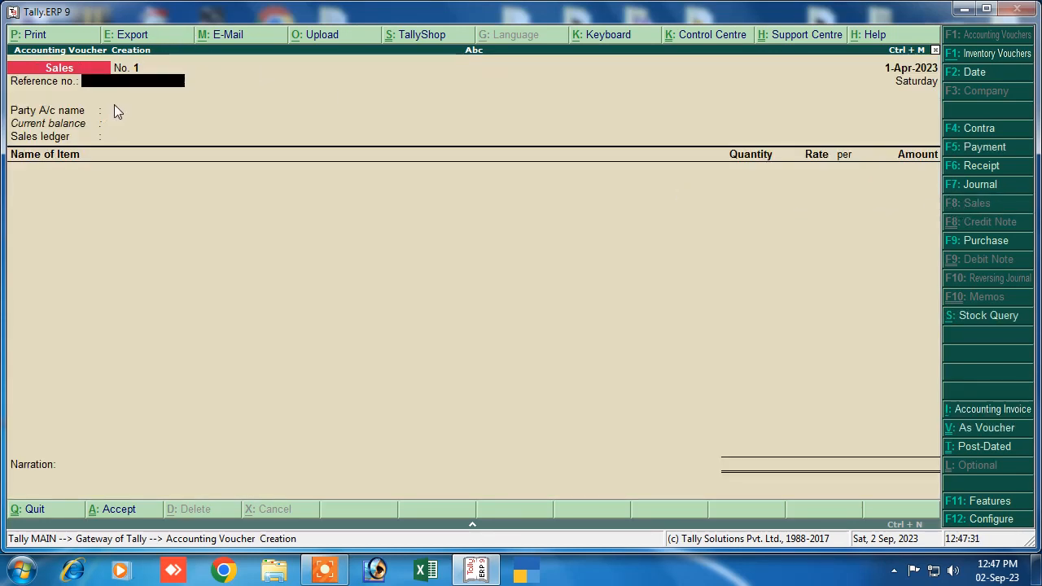
{"action": "type", "text": "02"}
{"action": "key", "text": "Return"}
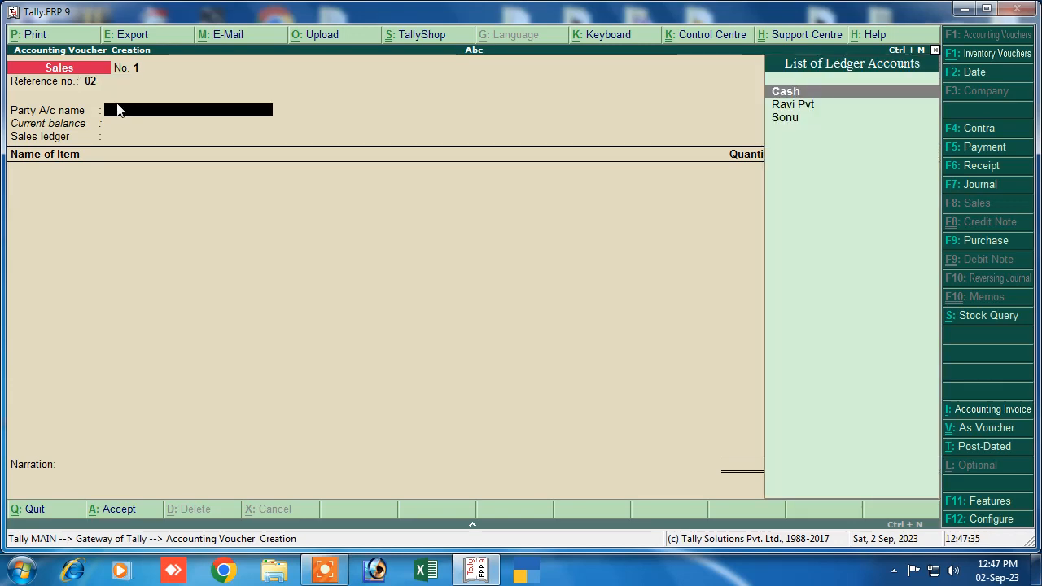
- Choose the customer's ledger as the sales voucher's party account and accept the default despatch, order and buyer details
{"action": "key", "text": "Down"}
{"action": "key", "text": "Down"}
{"action": "key", "text": "Return"}
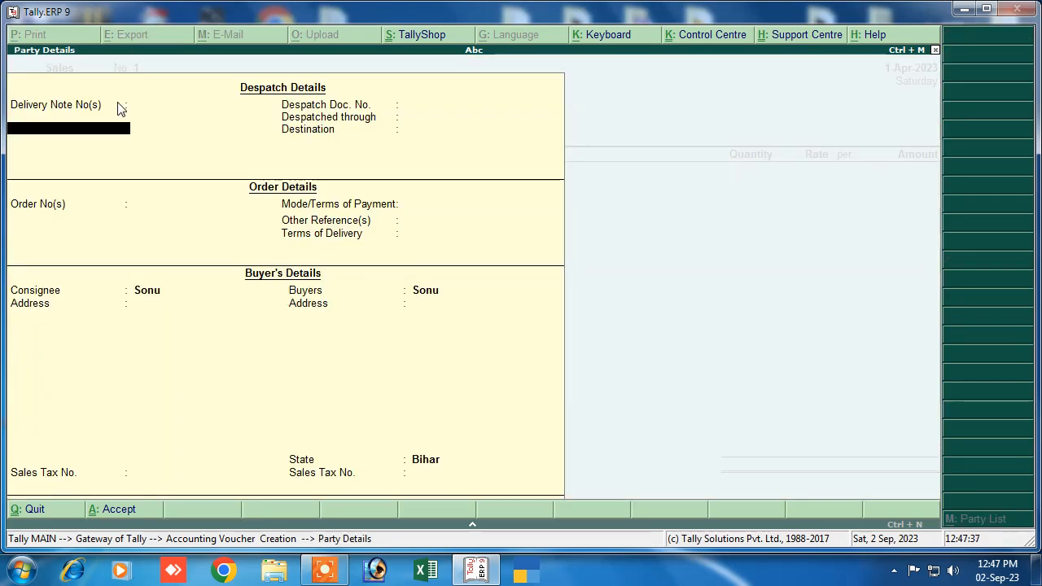
{"action": "key", "text": "Return"}
{"action": "key", "text": "Return"}
{"action": "key", "text": "Return"}
{"action": "key", "text": "Return"}
{"action": "key", "text": "Return"}
{"action": "key", "text": "Return"}
{"action": "key", "text": "Return"}
{"action": "key", "text": "Return"}
{"action": "key", "text": "Return"}
{"action": "key", "text": "Return"}
{"action": "key", "text": "Return"}
{"action": "key", "text": "Return"}
{"action": "key", "text": "Return"}
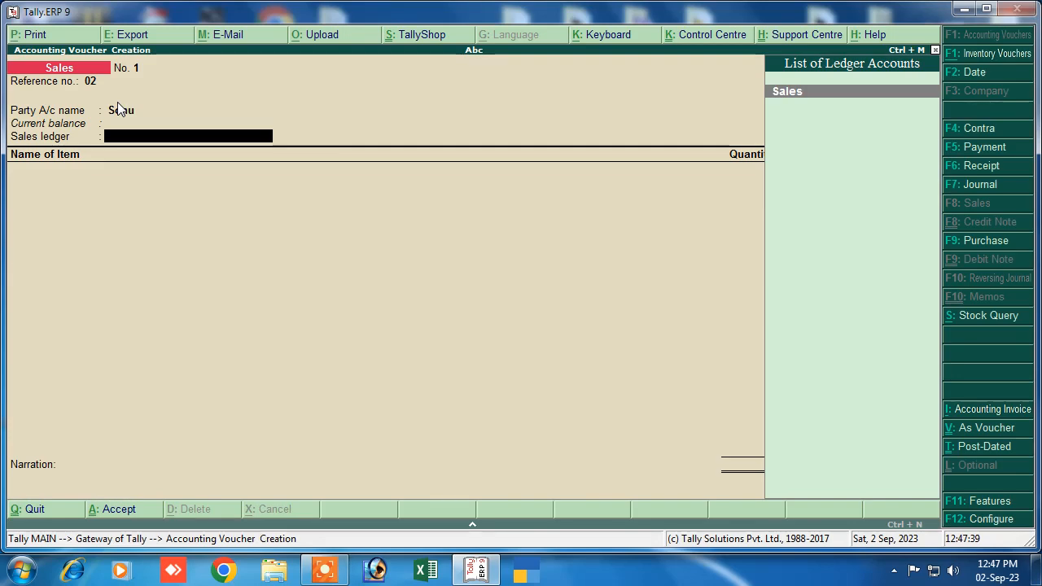
- Select the Sales ledger and add the Rice item to the sales voucher with a blank description
{"action": "key", "text": "Return"}
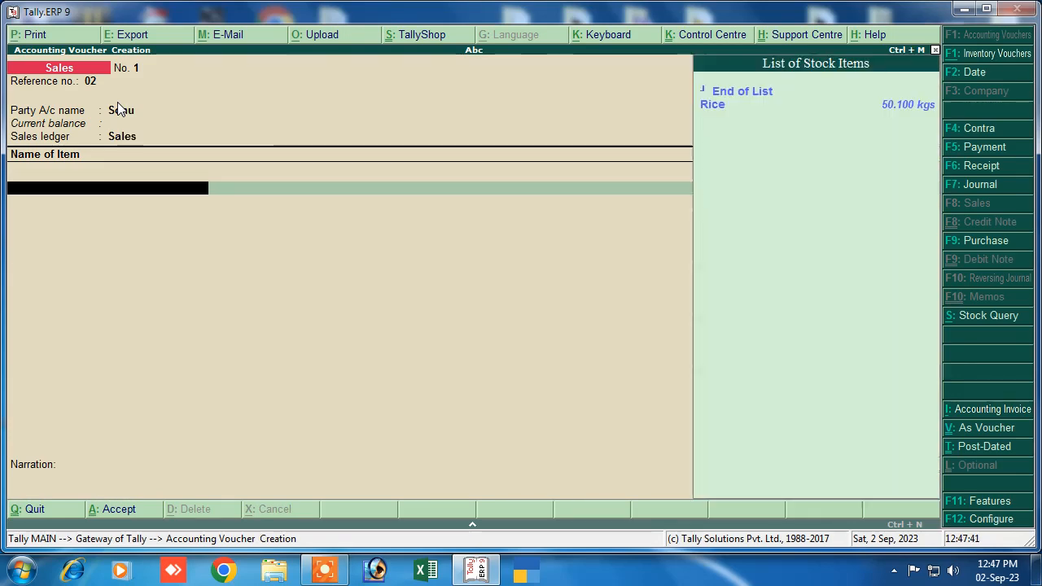
{"action": "key", "text": "Down"}
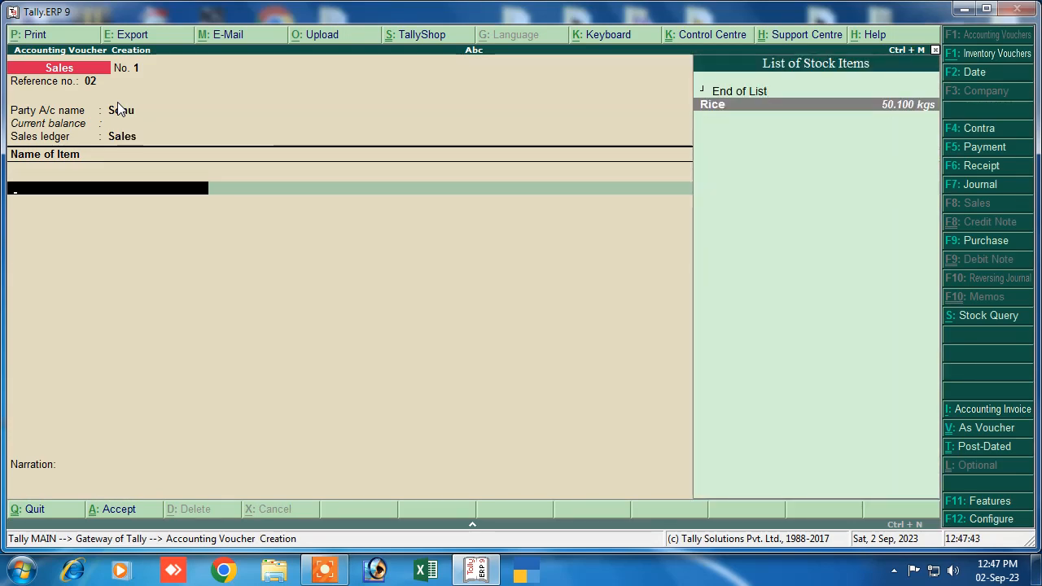
{"action": "key", "text": "Return"}
{"action": "key", "text": "Return"}
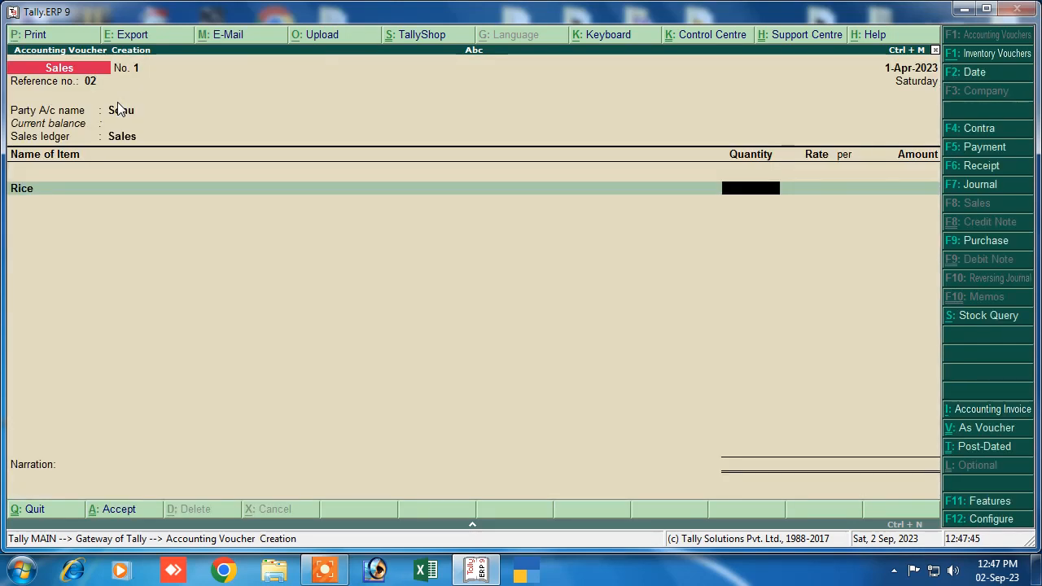
- Set the Rice item's quantity to 50.100 kgs at a rate of 90 per kg and finish the sales voucher's item list
{"action": "type", "text": "50.100"}
{"action": "key", "text": "Return"}
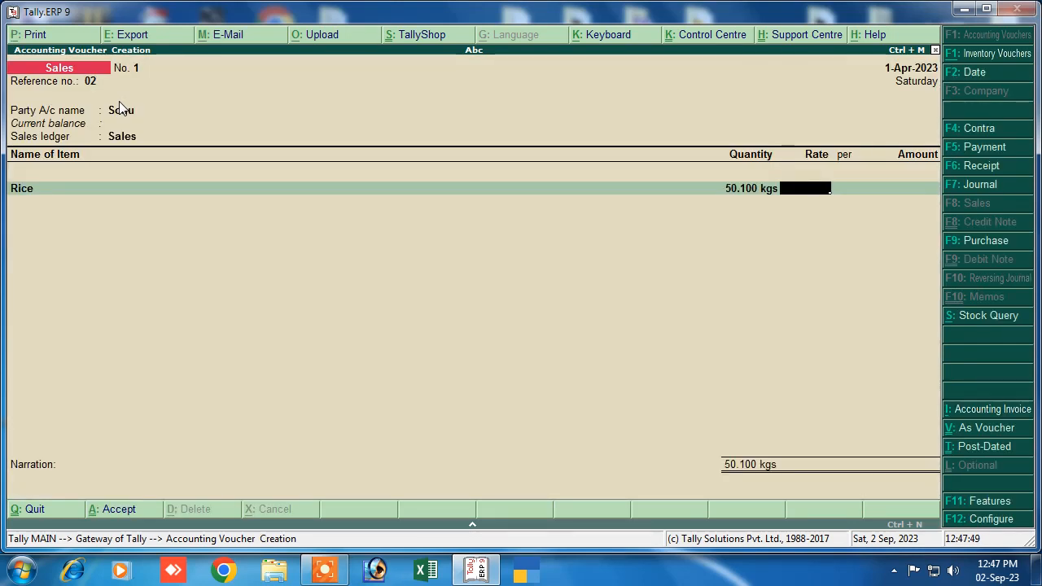
{"action": "type", "text": "90"}
{"action": "key", "text": "Return"}
{"action": "key", "text": "Return"}
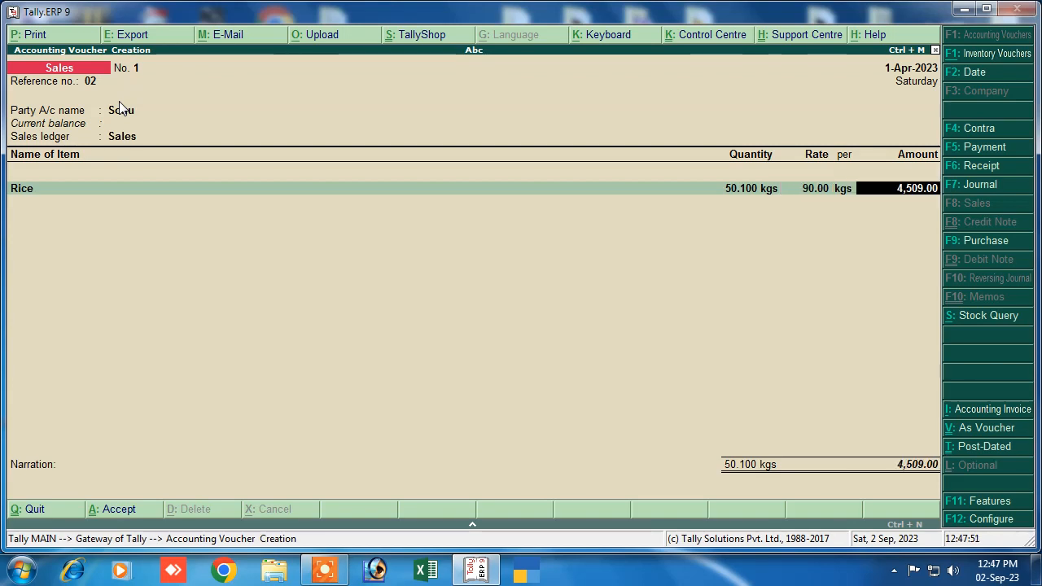
{"action": "key", "text": "Return"}
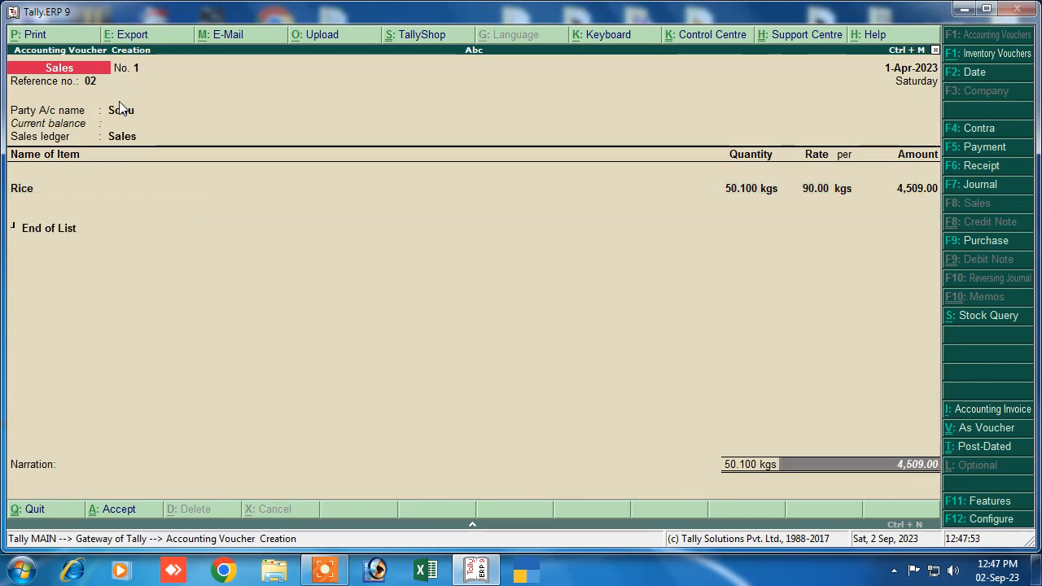
{"action": "key", "text": "Return"}
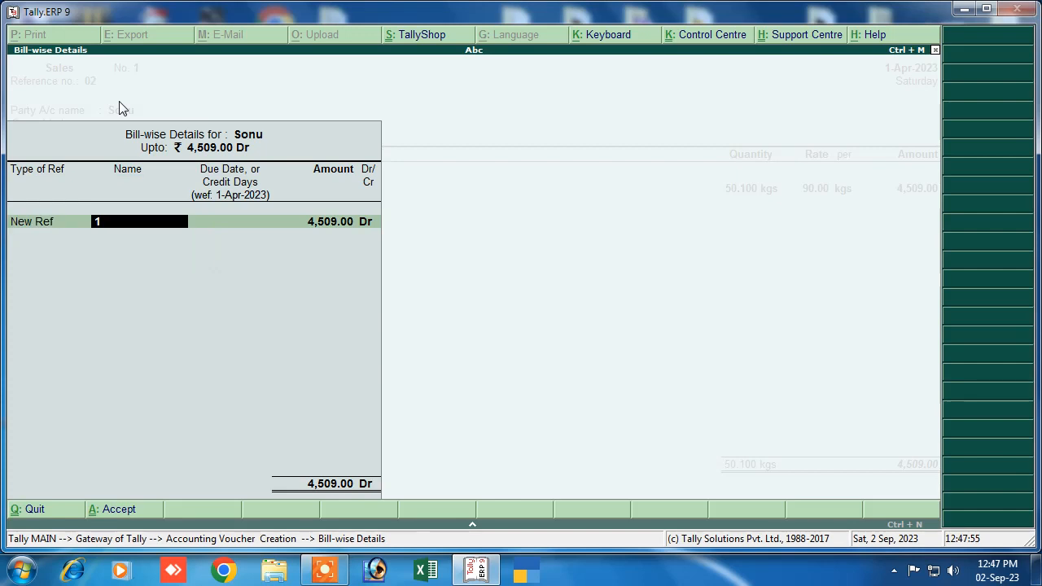
- Allocate the sale's full amount to a new bill reference named after the customer, leaving the credit days blank
{"action": "type", "text": "Sonu"}
{"action": "key", "text": "Return"}
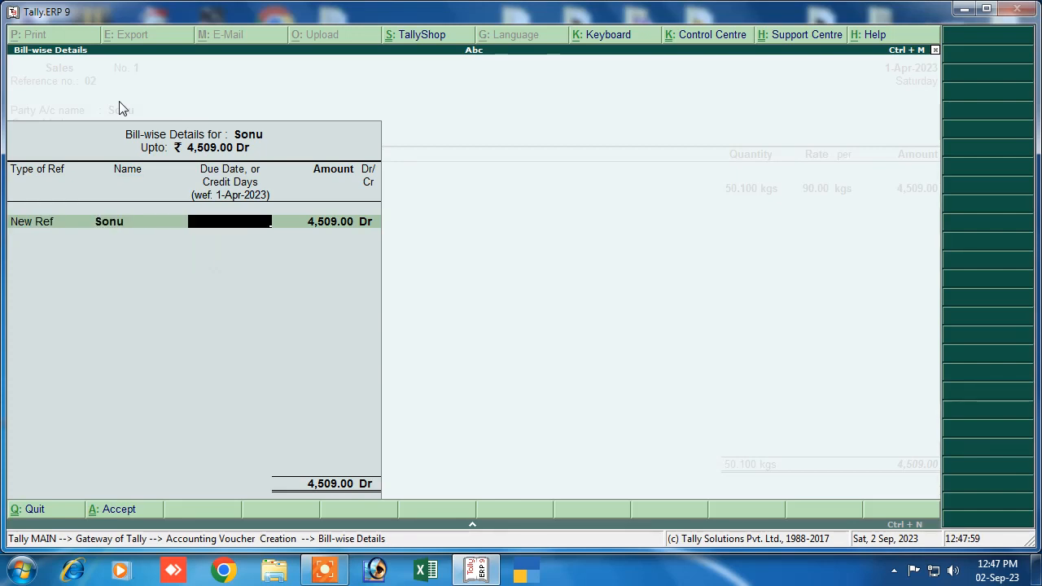
{"action": "key", "text": "Return"}
{"action": "key", "text": "Return"}
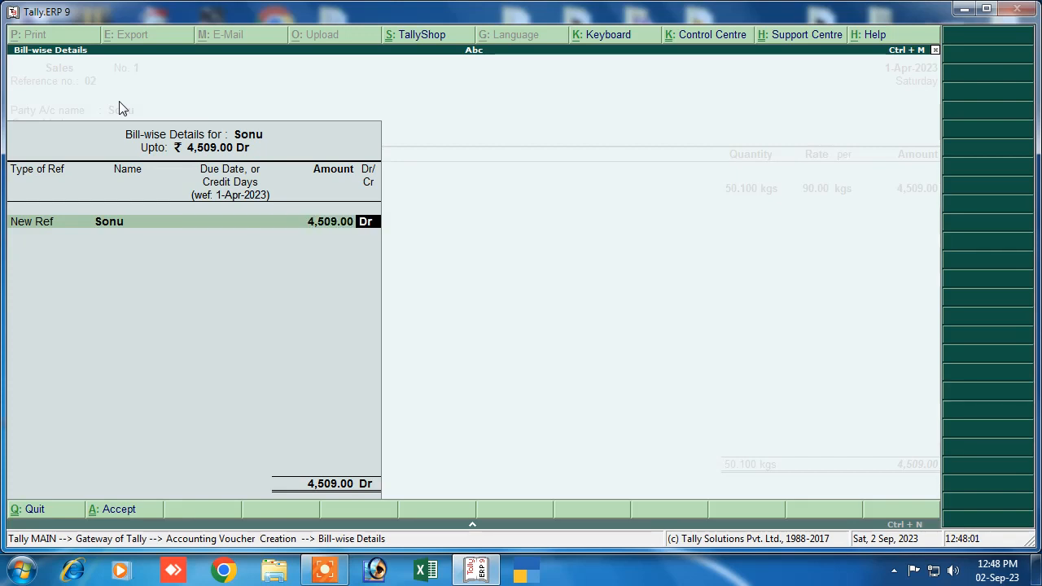
{"action": "key", "text": "Return"}
- Enter the narration "being sold" and save the sales voucher
{"action": "type", "text": "bei"}
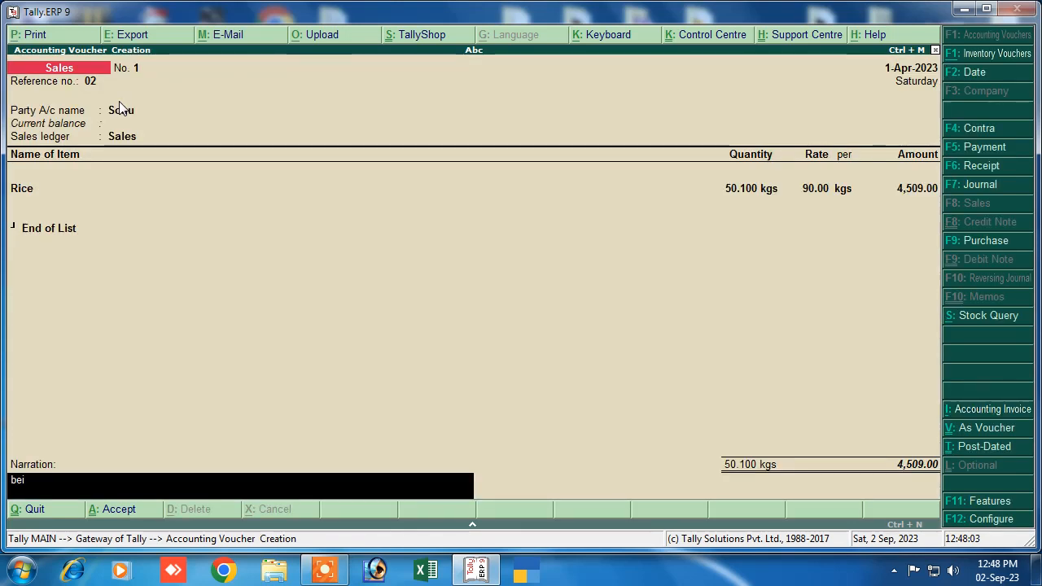
{"action": "type", "text": "ng sold"}
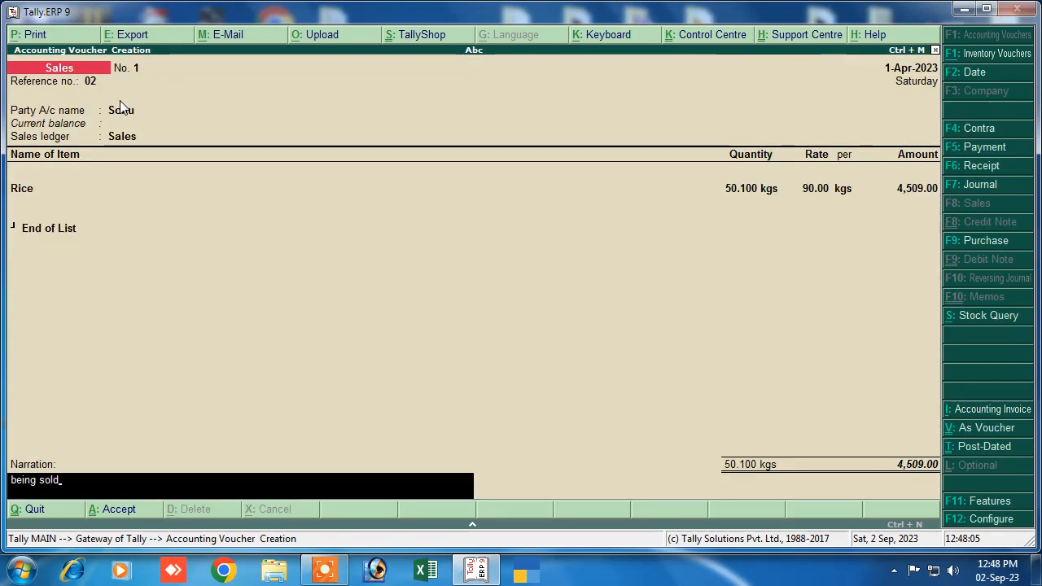
{"action": "key", "text": "Return"}
{"action": "key", "text": "Return"}
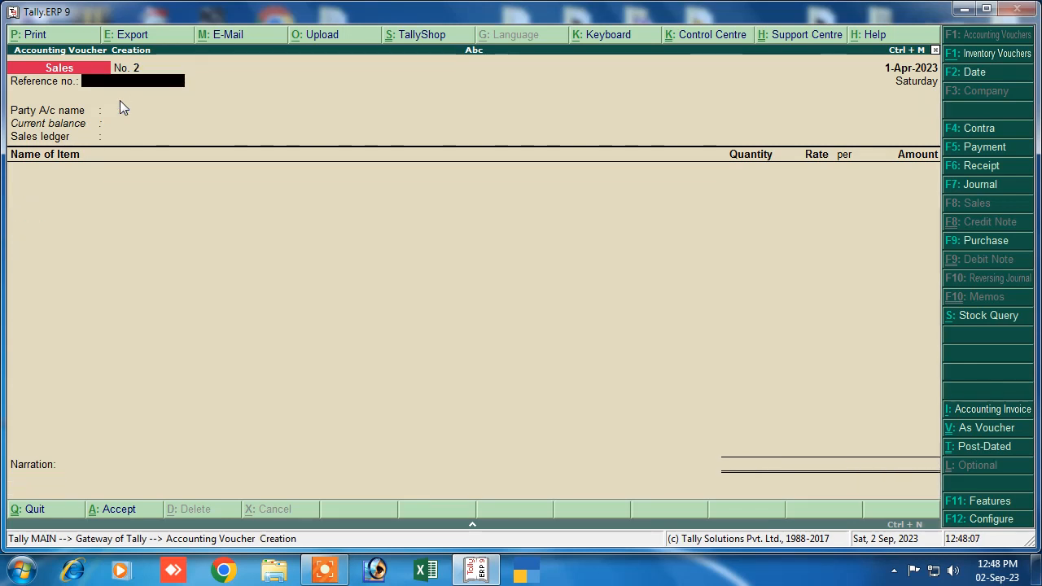
- Start a Receipt voucher and credit the customer's ledger with 4,509
{"action": "left_click", "coordinate": [954, 171]}
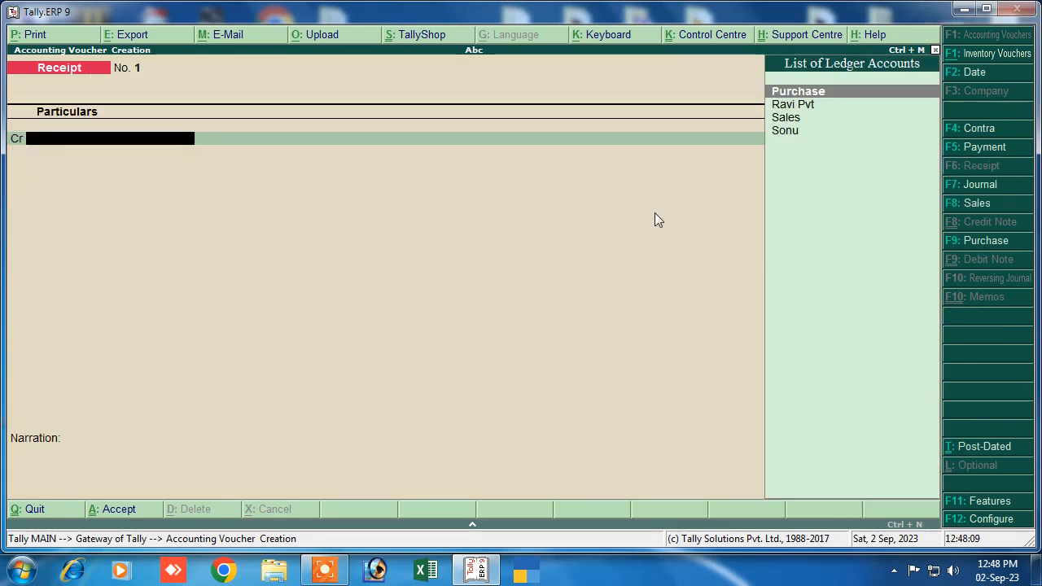
{"action": "left_click", "coordinate": [786, 132]}
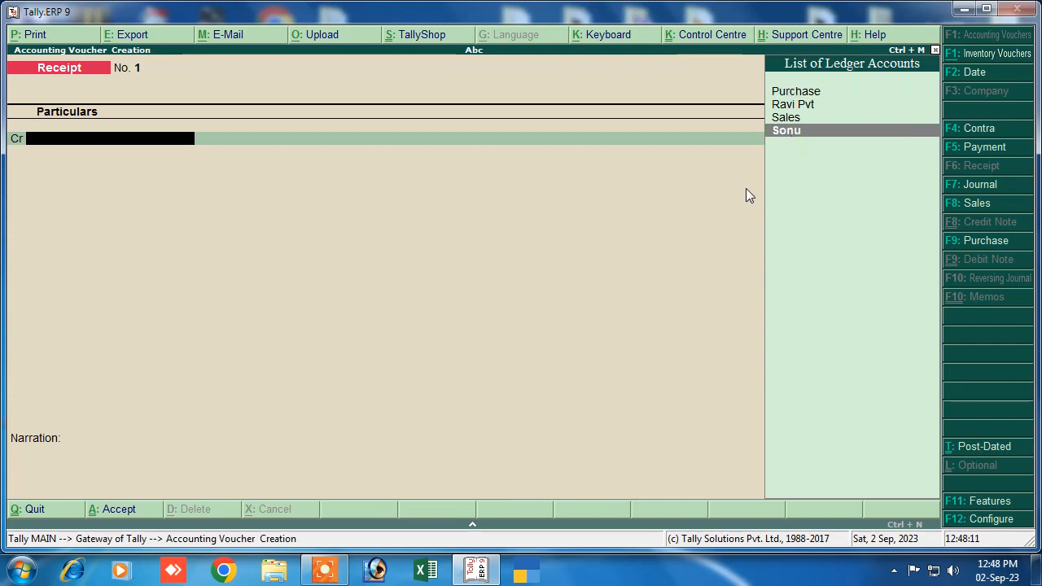
{"action": "key", "text": "Return"}
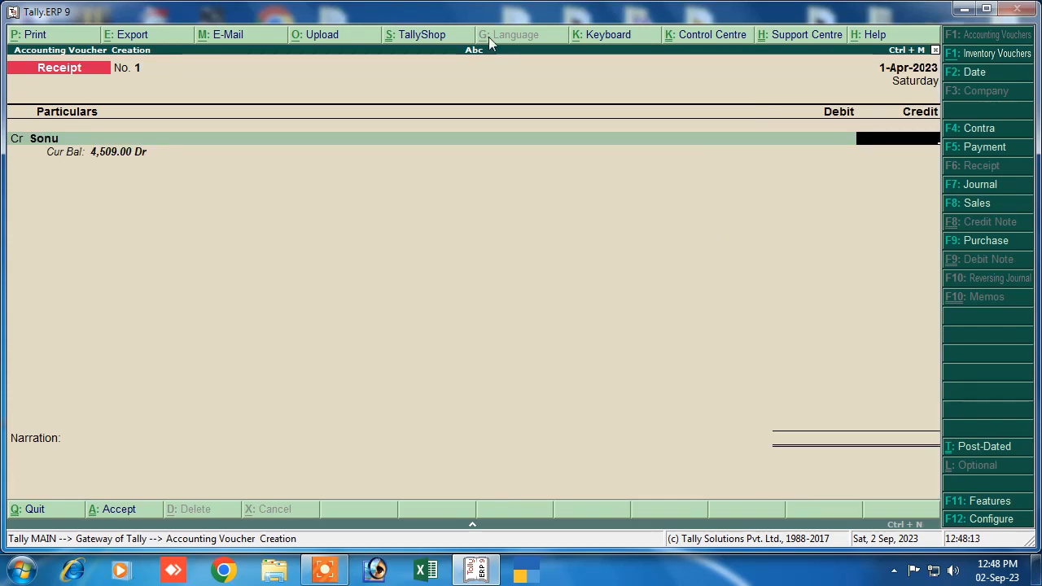
{"action": "type", "text": "4,50"}
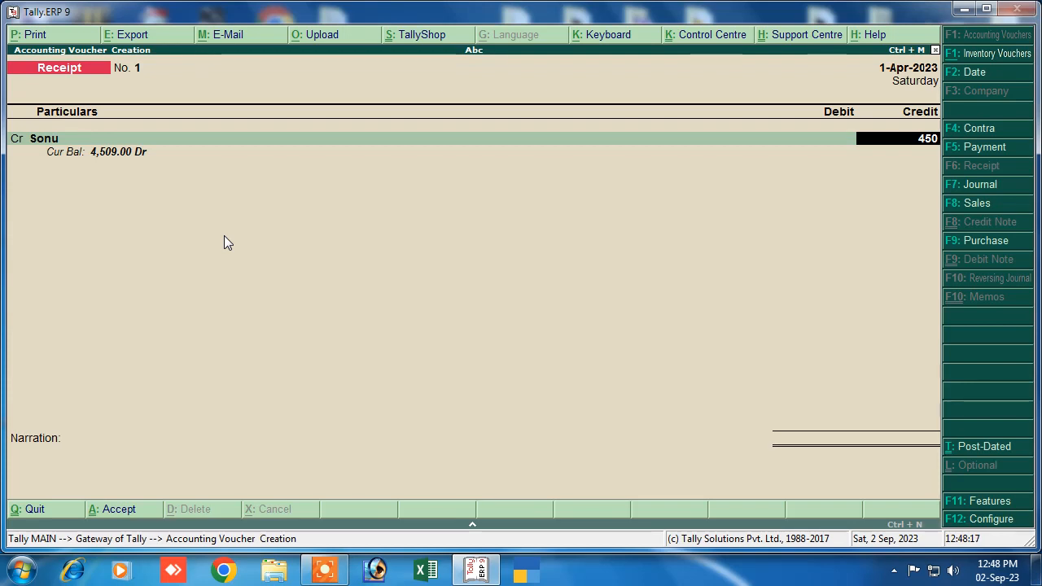
{"action": "type", "text": "9"}
{"action": "key", "text": "Return"}
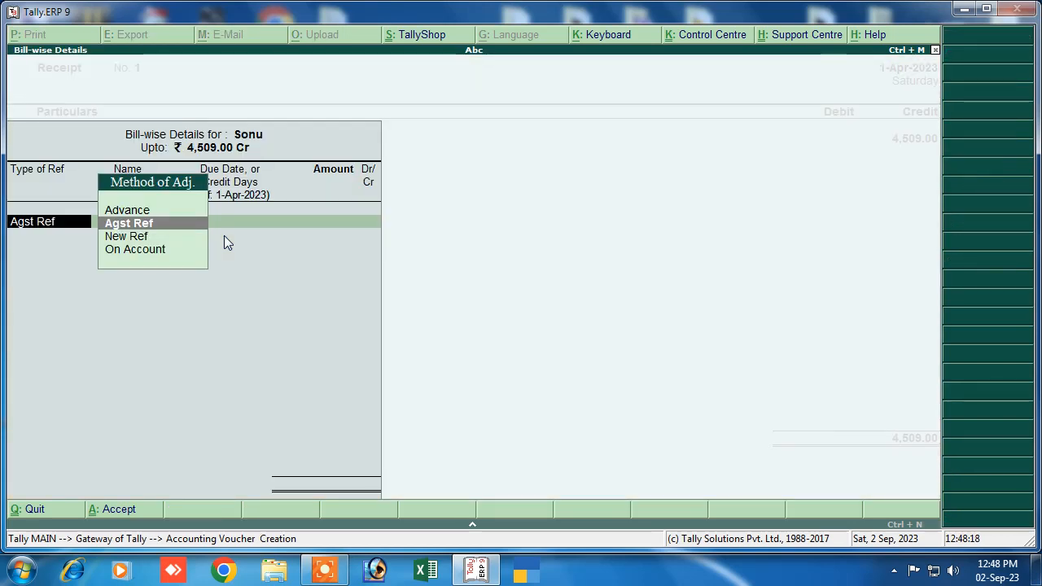
- Settle the receipt with Agst Ref against the customer's sales bill and debit Cash for 4,509.00
{"action": "key", "text": "Return"}
{"action": "key", "text": "Return"}
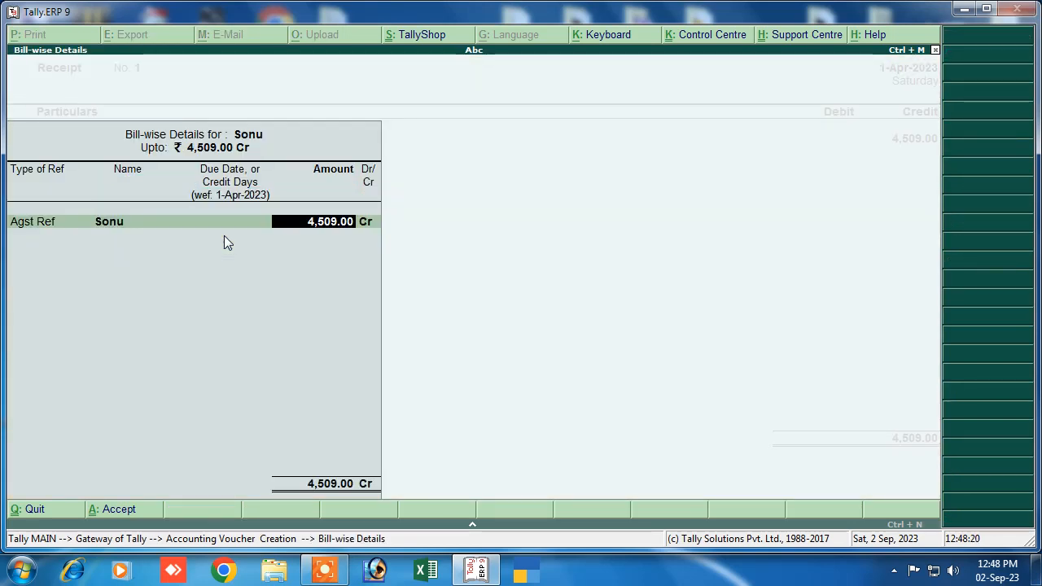
{"action": "key", "text": "Return"}
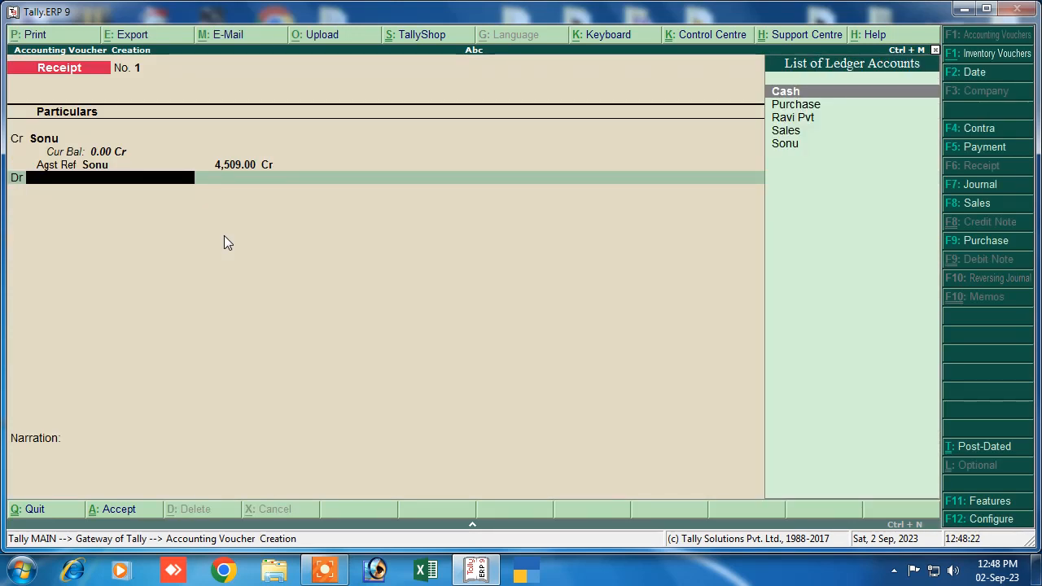
{"action": "key", "text": "Return"}
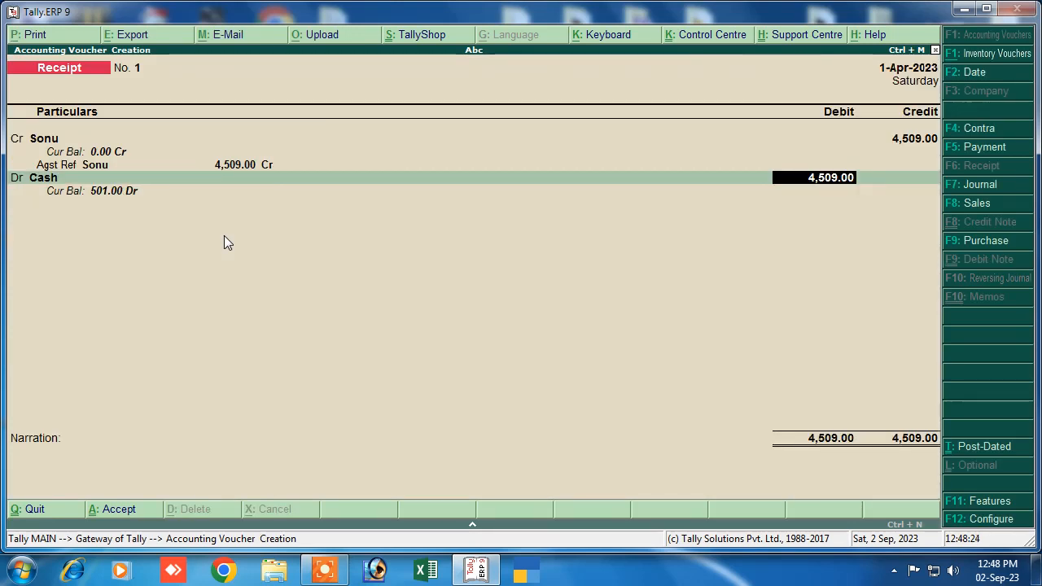
{"action": "key", "text": "Return"}
- Enter a narration stating "being cash receipt to" and the customer's name, and save the receipt voucher
{"action": "type", "text": "b"}
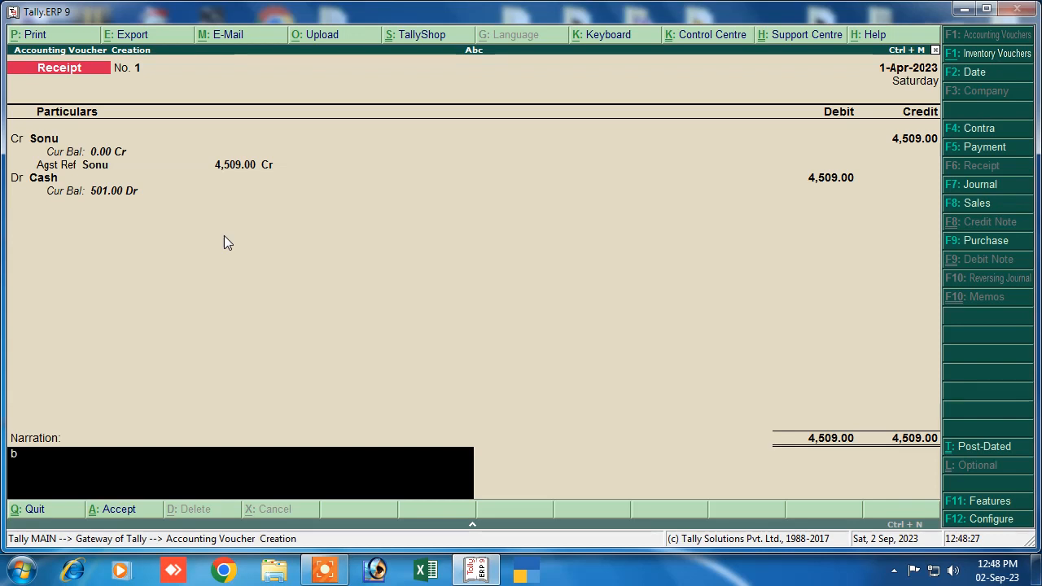
{"action": "type", "text": "eing cash receip"}
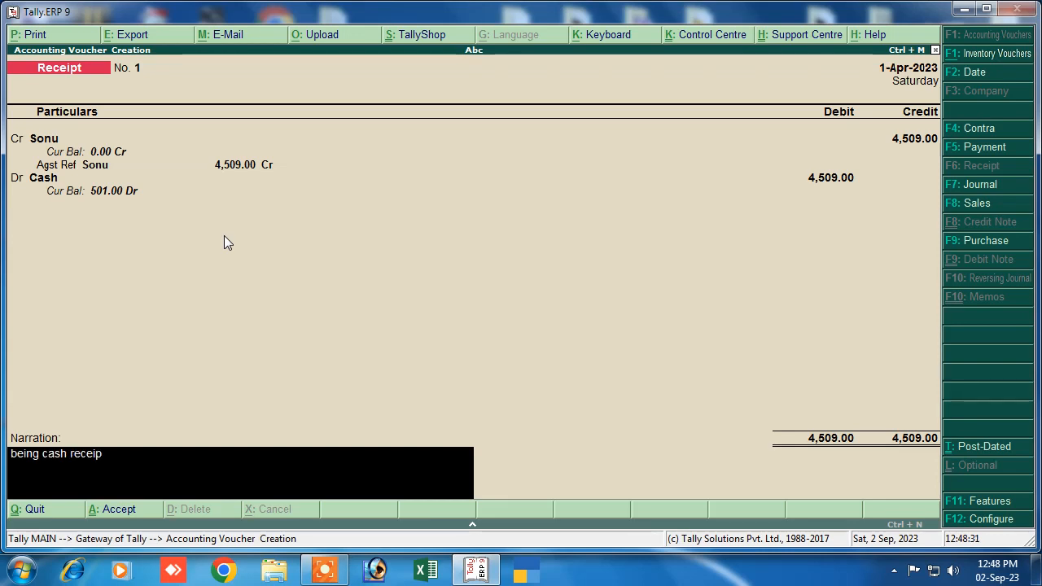
{"action": "type", "text": "t to sonu,"}
{"action": "key", "text": "Return"}
{"action": "key", "text": "Return"}
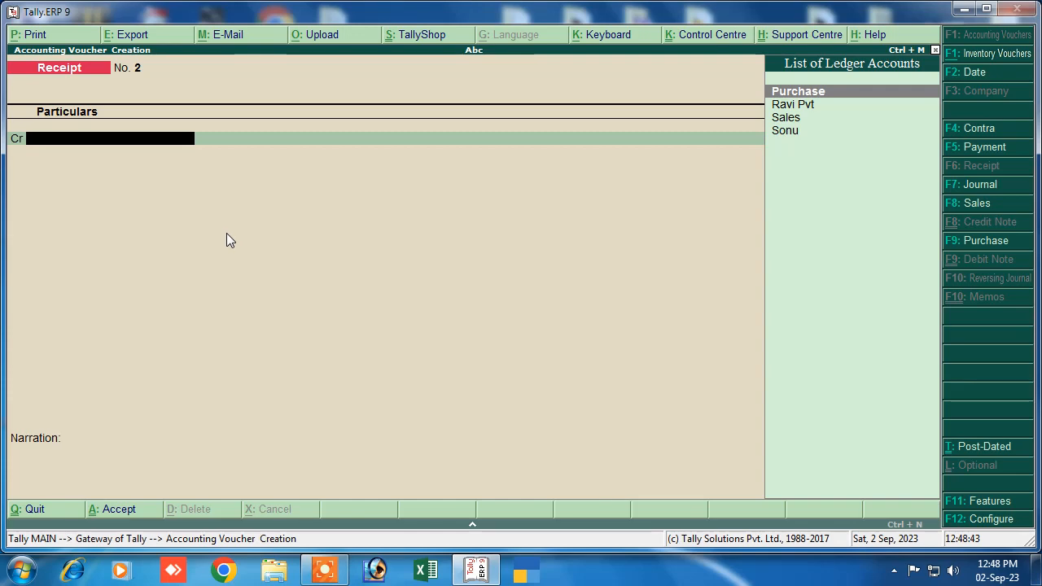
- Leave voucher entry and display the Day Book to review the recorded vouchers
{"action": "key", "text": "Escape"}
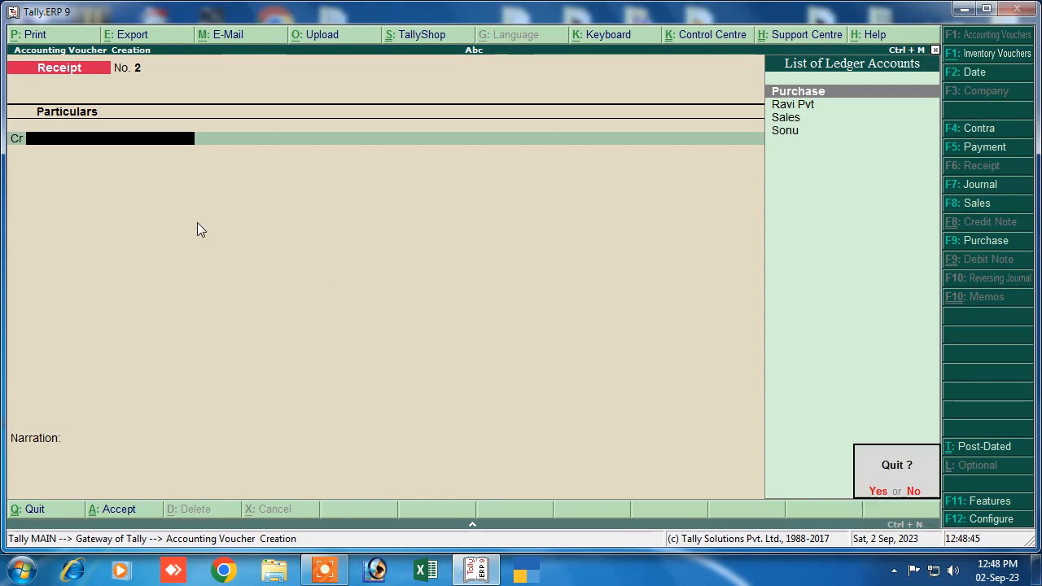
{"action": "key", "text": "Return"}
{"action": "key", "text": "Escape"}
{"action": "key", "text": "Escape"}
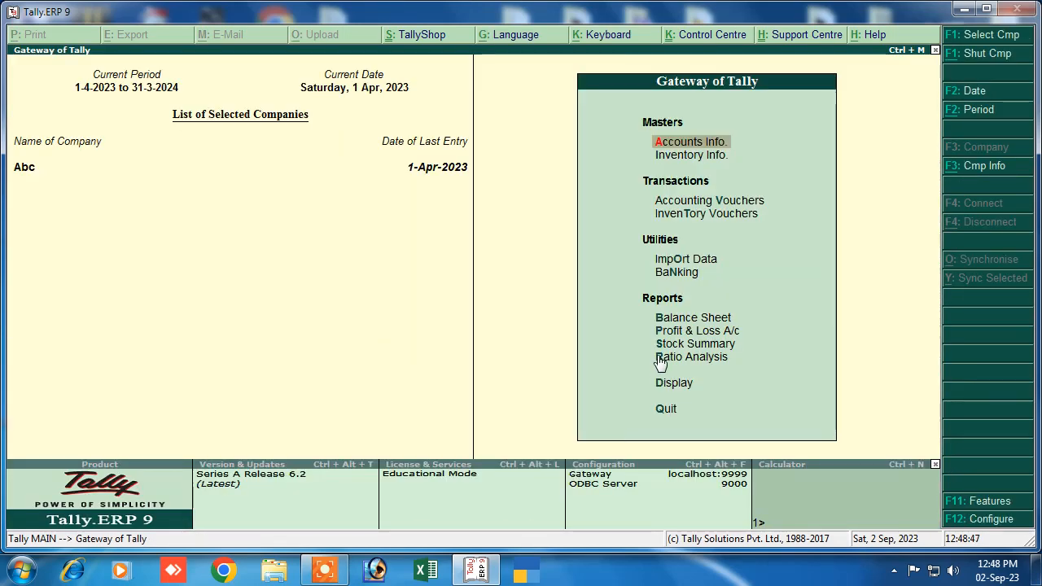
{"action": "double_click", "coordinate": [681, 383]}
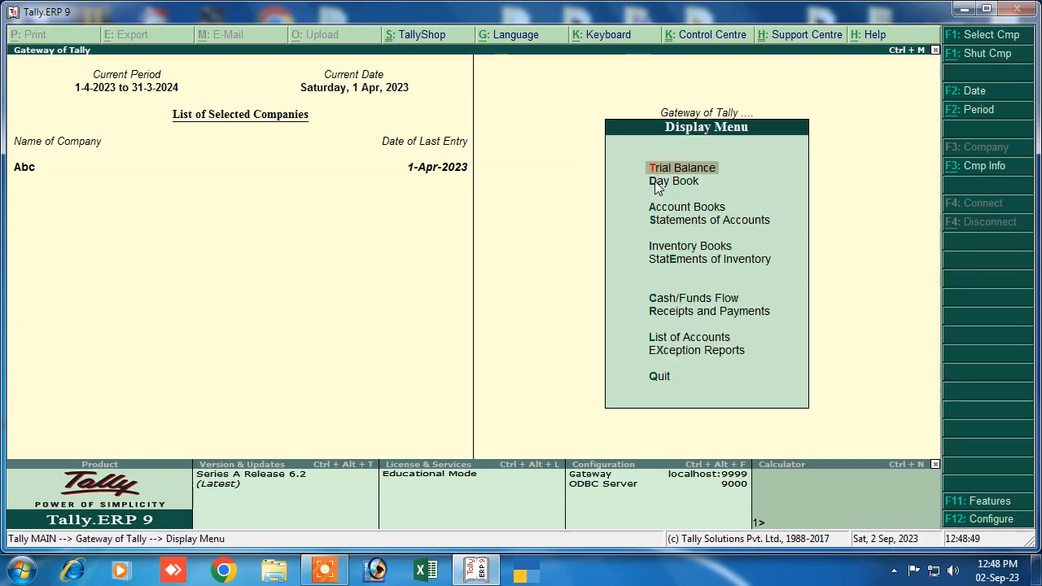
{"action": "left_click", "coordinate": [654, 181]}
{"action": "left_click", "coordinate": [655, 184]}
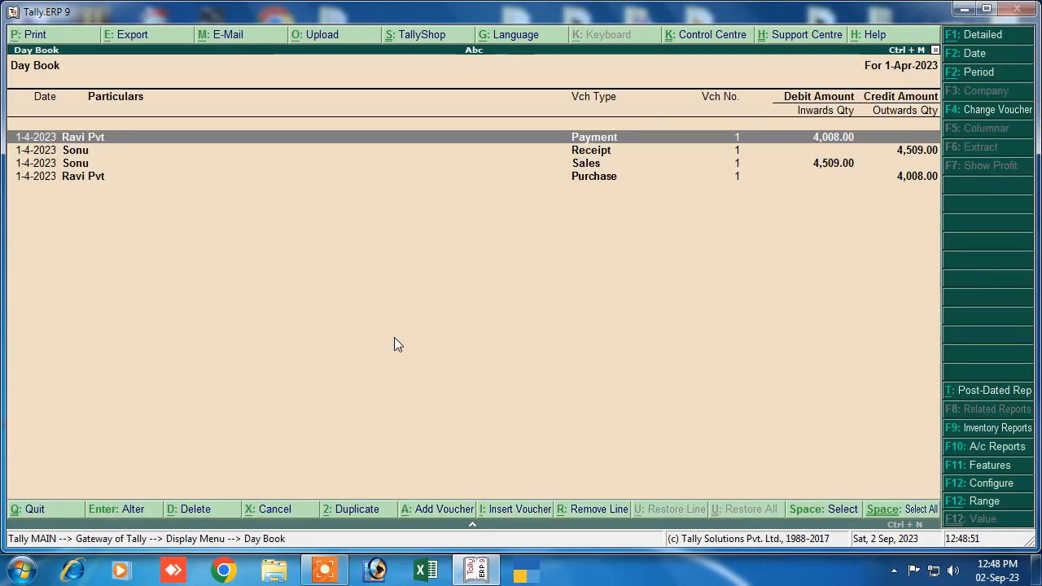